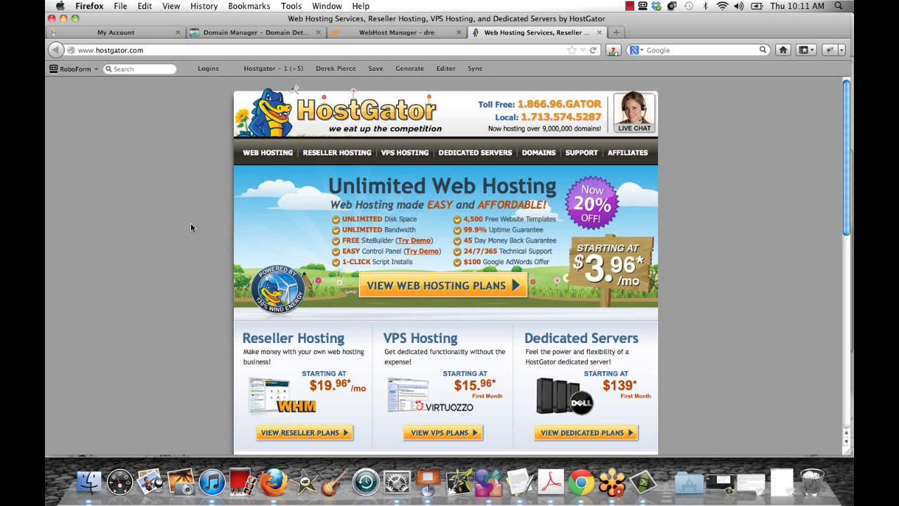
Look over the HostGator home page and restore the minimized Untitled 3 note
scroll(178, 179, "down", 1)
scroll(178, 179, "up", 1)
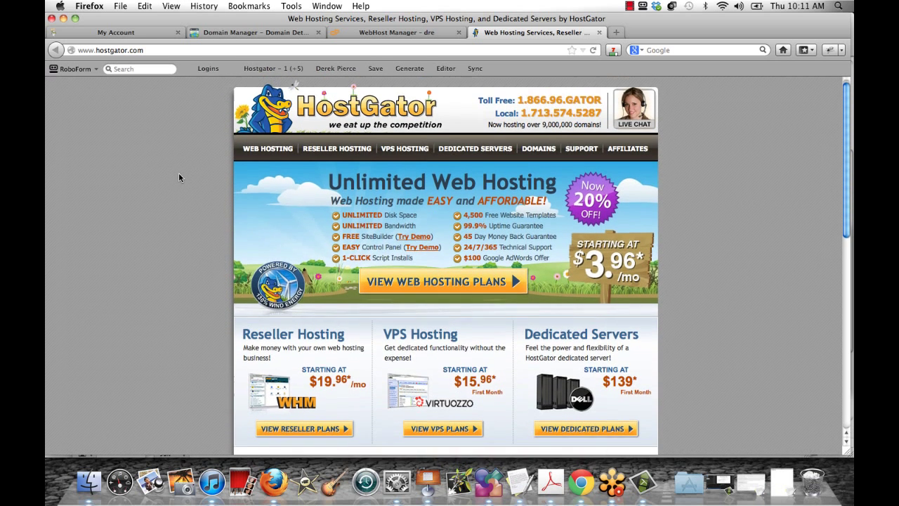
left_click(782, 487)
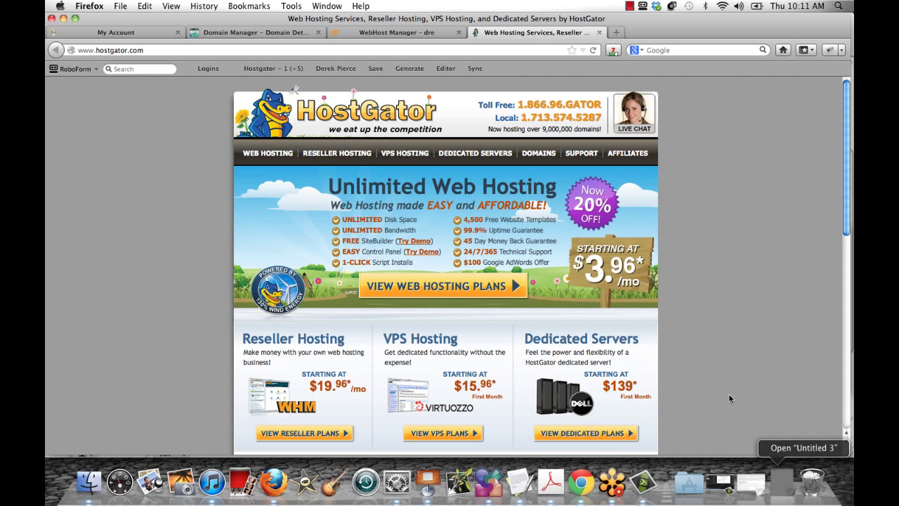
left_click(781, 487)
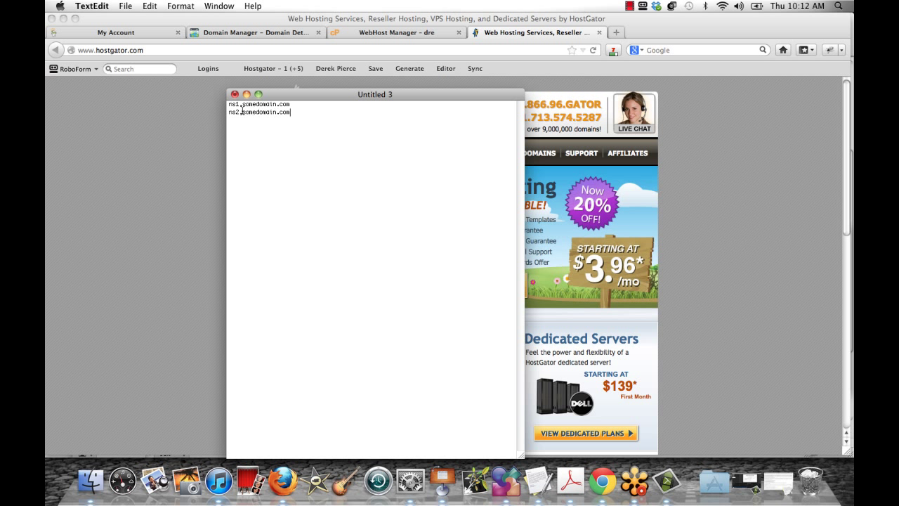
Highlight the ns1/ns2.somedomain.com lines in the note, then return to GoDaddy's Domain Manager
left_click_drag(228, 105, 249, 105)
left_click(290, 111)
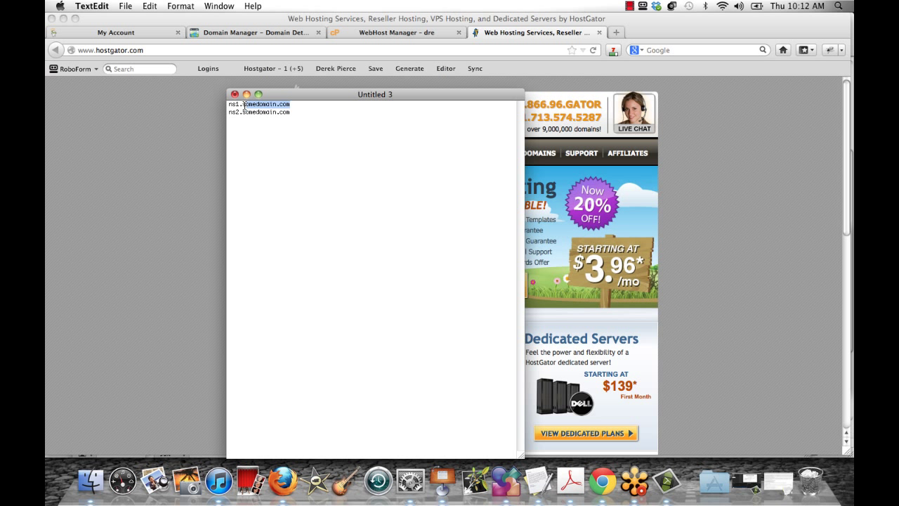
left_click(325, 107)
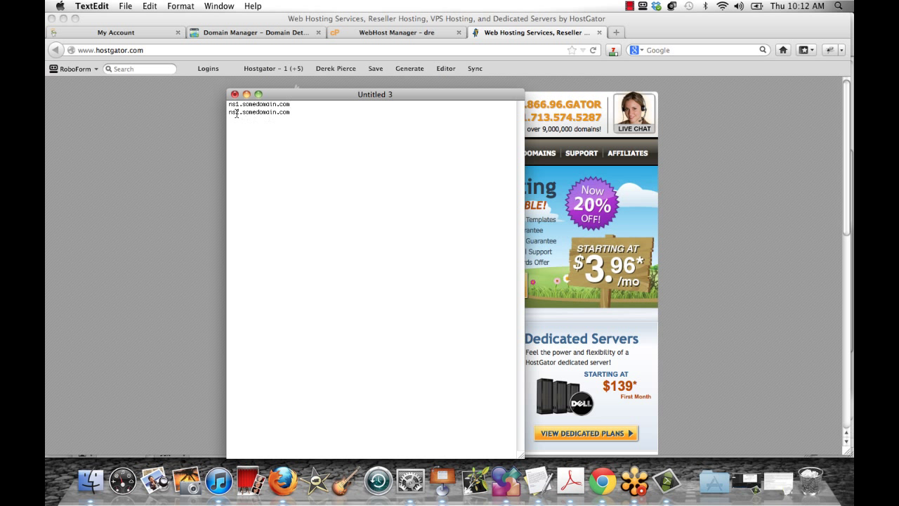
left_click_drag(279, 113, 227, 105)
left_click(307, 121)
left_click(194, 173)
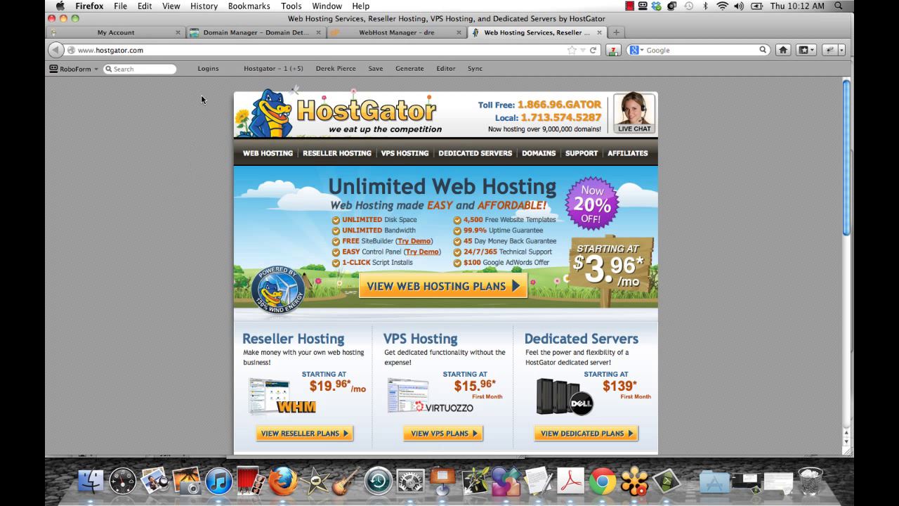
left_click(252, 35)
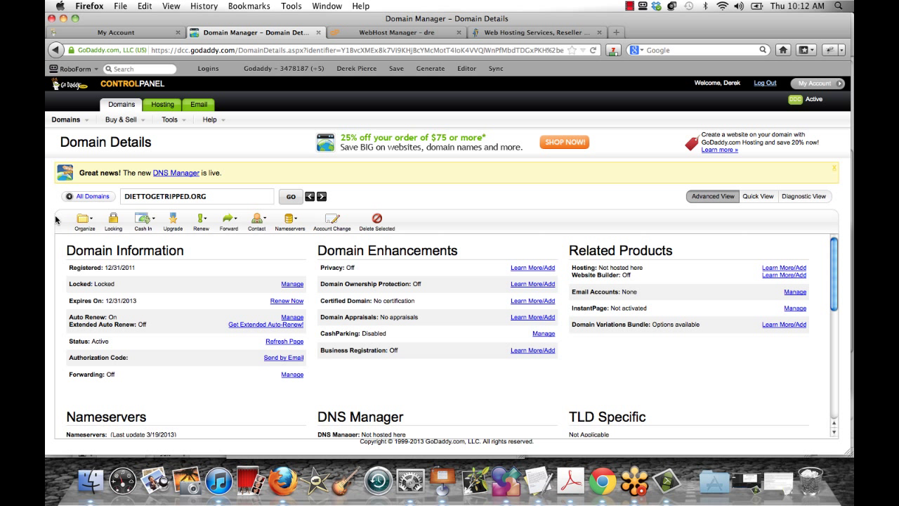
Review the current NS1/NS2.DREAMBIGGROUP.COM nameservers and open the Set Nameservers dialog
scroll(61, 256, "down", 3)
scroll(61, 257, "down", 2)
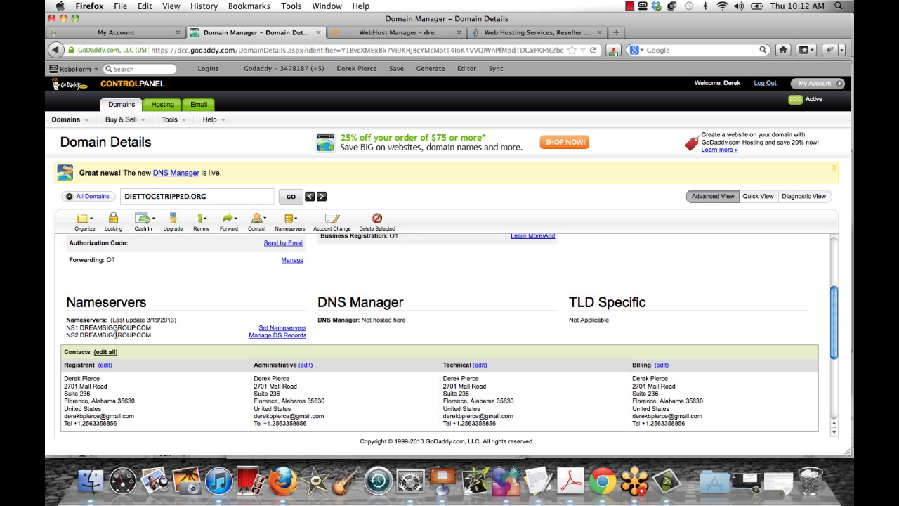
left_click_drag(67, 329, 148, 329)
left_click(163, 333)
left_click_drag(71, 336, 148, 337)
left_click(164, 338)
left_click(281, 328)
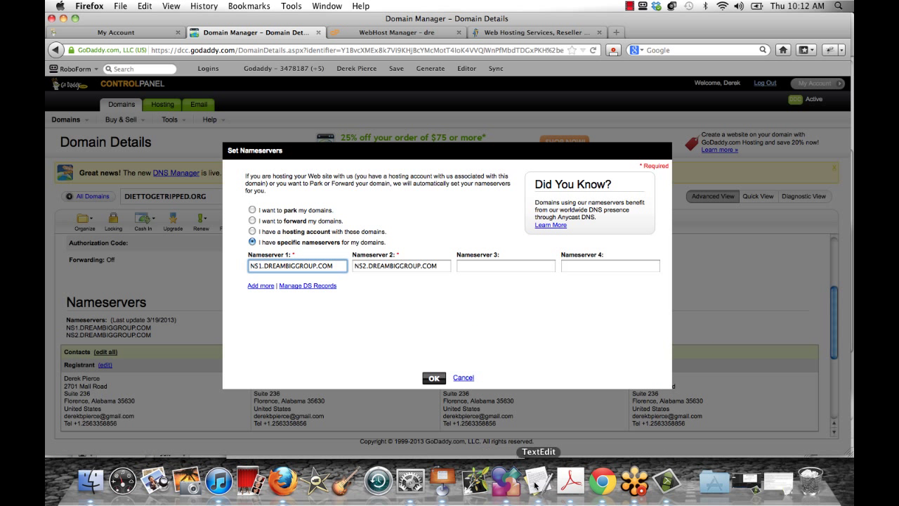
Compare the note's somedomain.com nameservers with the dialog, then put the note away
left_click(538, 484)
left_click_drag(314, 94, 500, 132)
left_click(575, 133)
left_click_drag(587, 133, 503, 130)
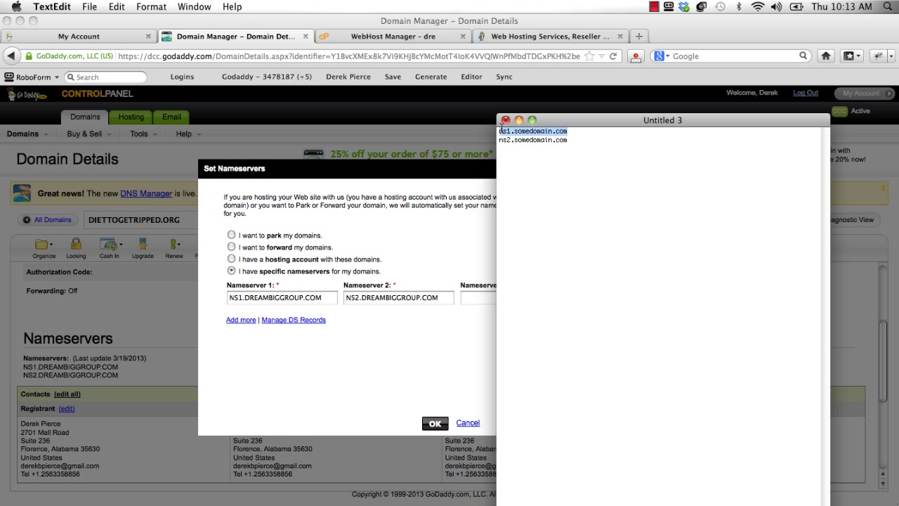
left_click_drag(567, 132, 505, 132)
left_click(574, 139)
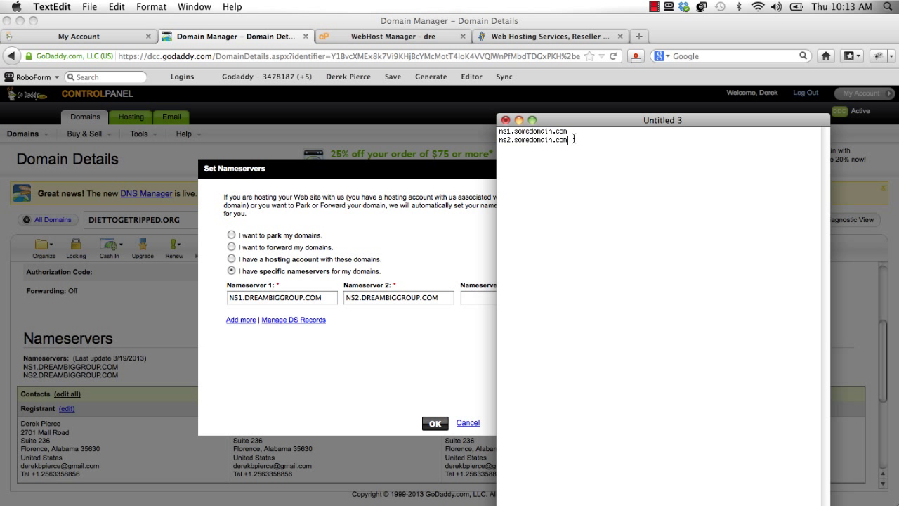
left_click(518, 120)
Cancel the Set Nameservers dialog, keeping the DREAMBIGGROUP.COM nameservers
left_click(287, 294)
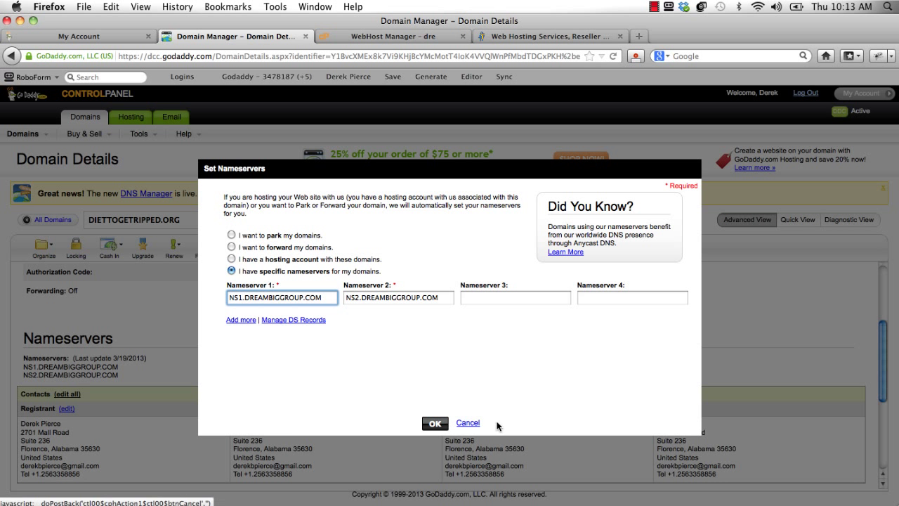
left_click(466, 423)
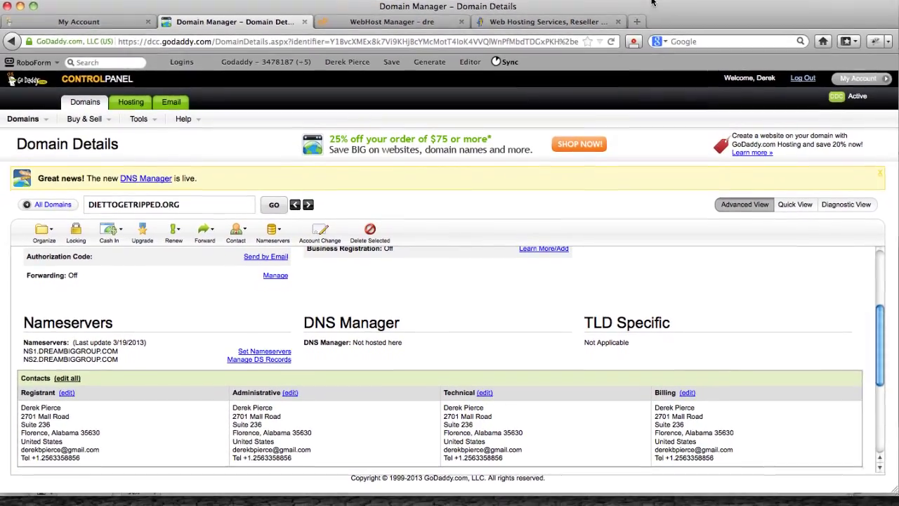
left_click(654, 7)
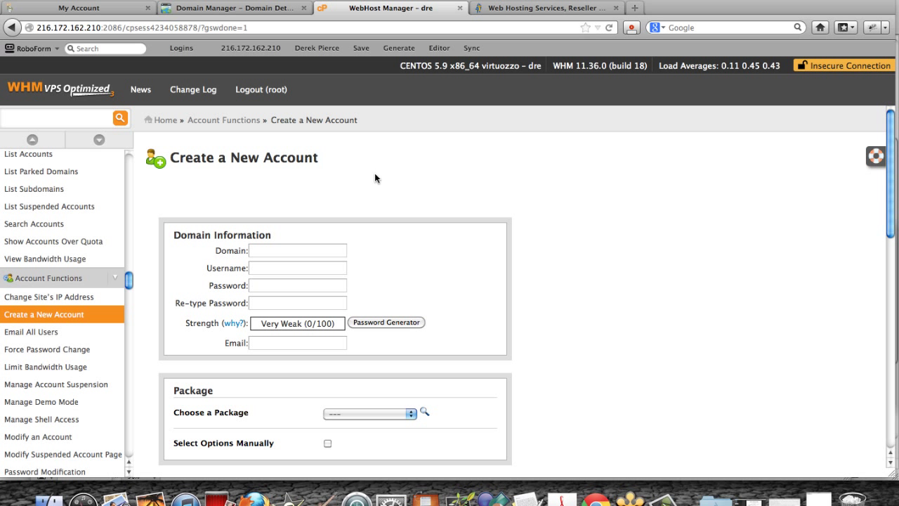
Start a new WHM account for diettogetripped.org with username diettoge, a password and contact e-mail
scroll(511, 231, "down", 1)
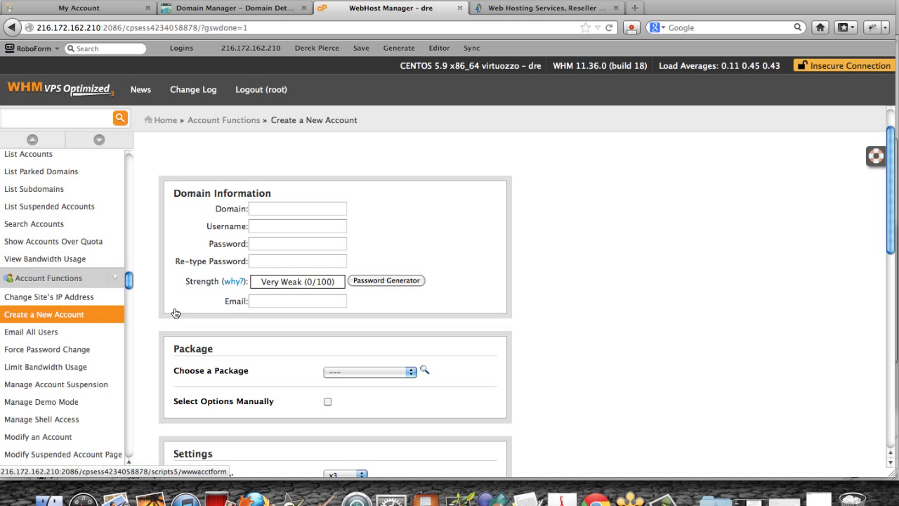
scroll(134, 321, "down", 1)
left_click(42, 322)
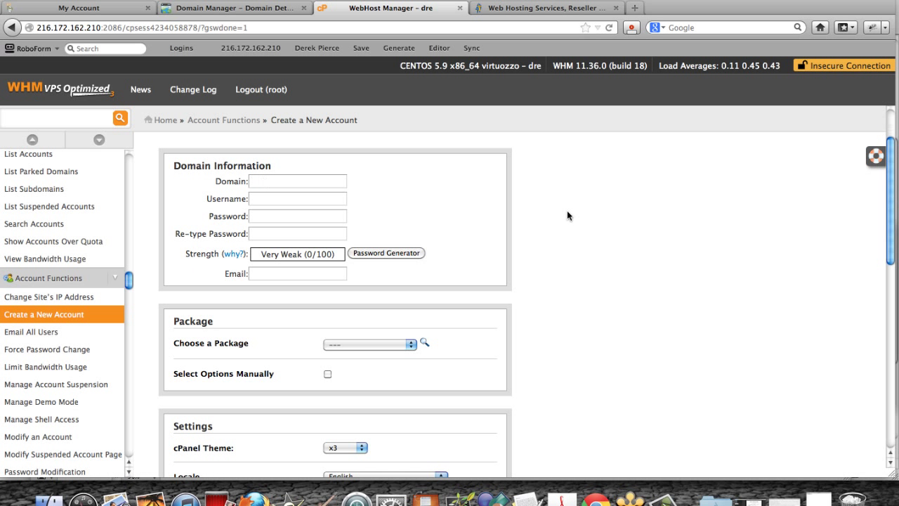
scroll(567, 211, "up", 2)
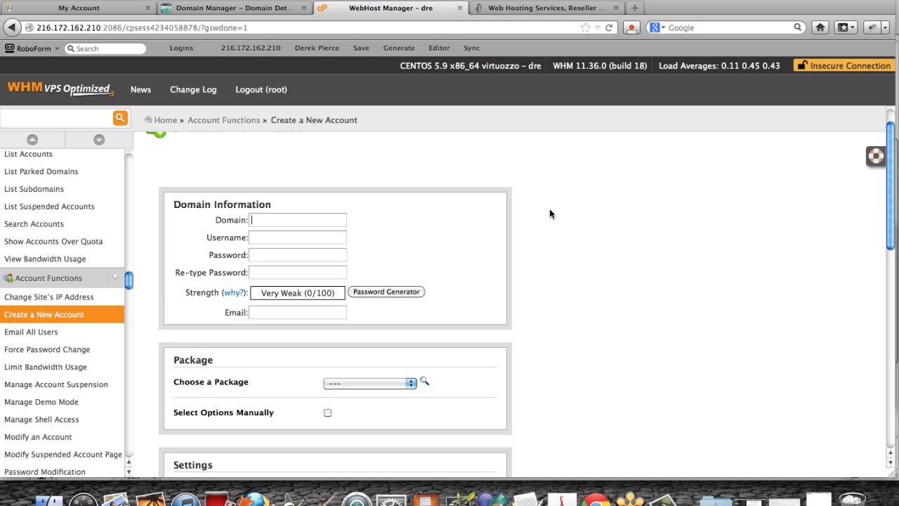
type("diettoget")
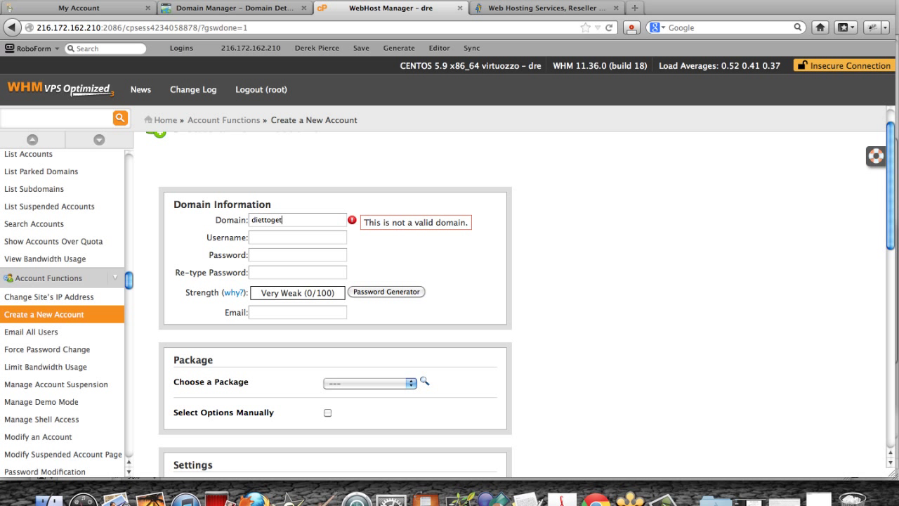
type("ripped.org")
key("Tab")
key("Tab")
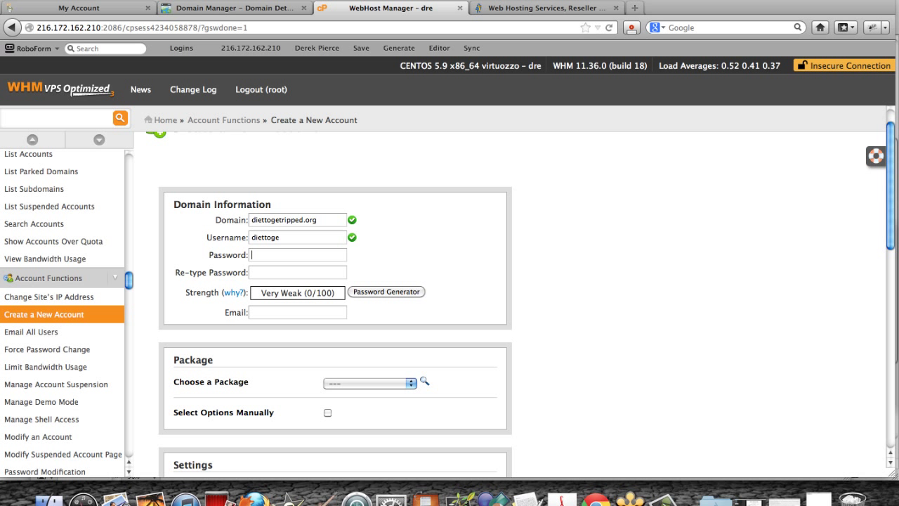
type("••••")
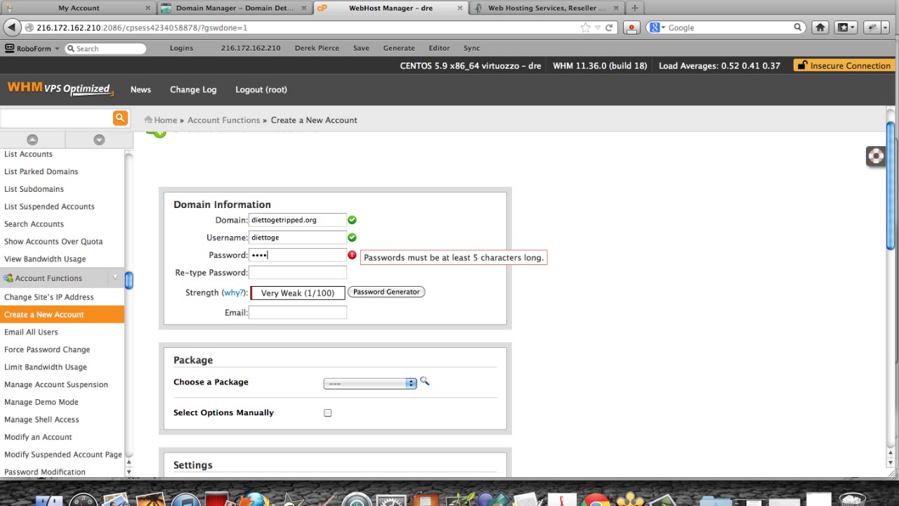
type("•••••••")
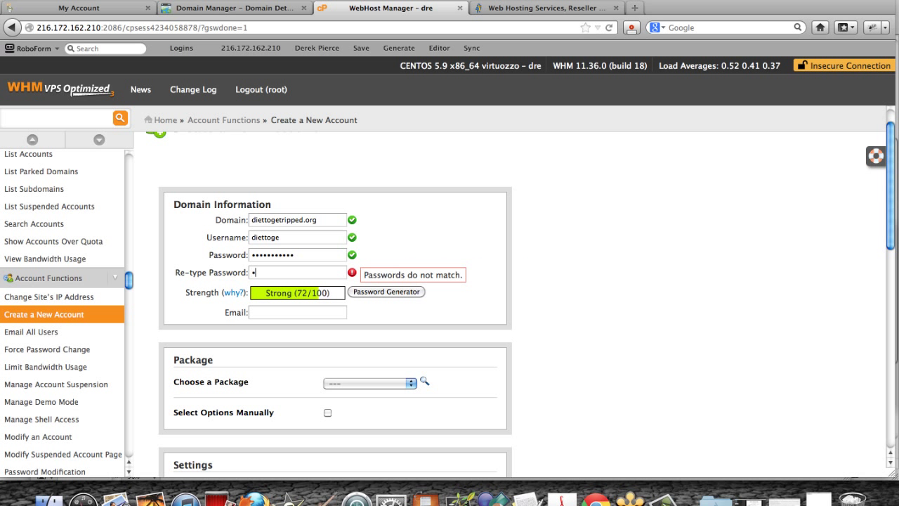
type("••••••••••")
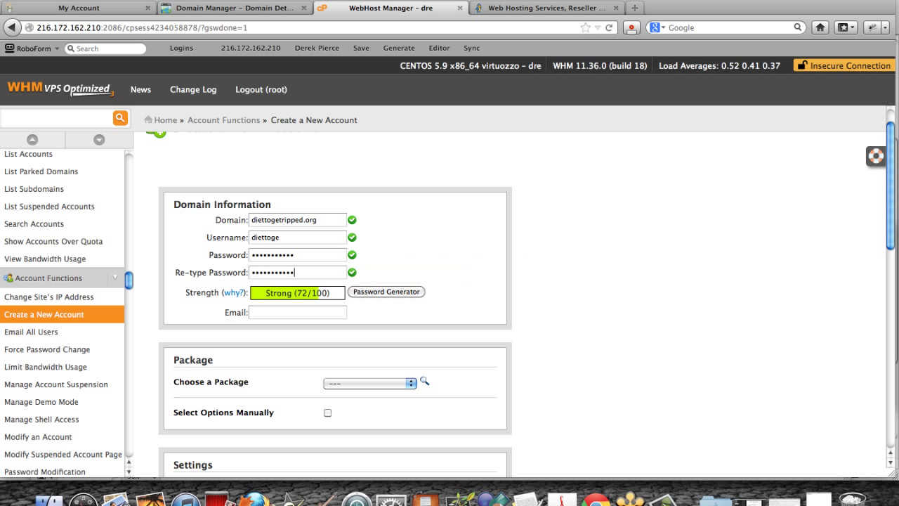
key("Tab")
type("d")
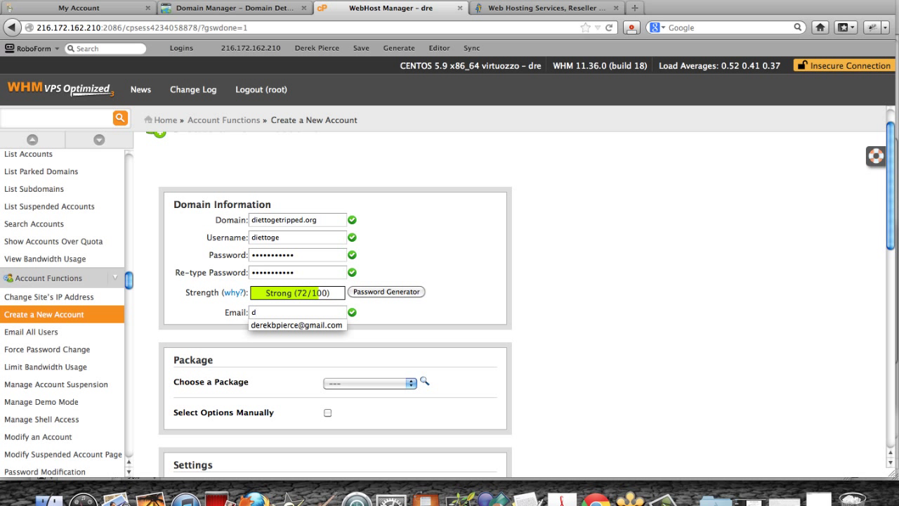
left_click(287, 327)
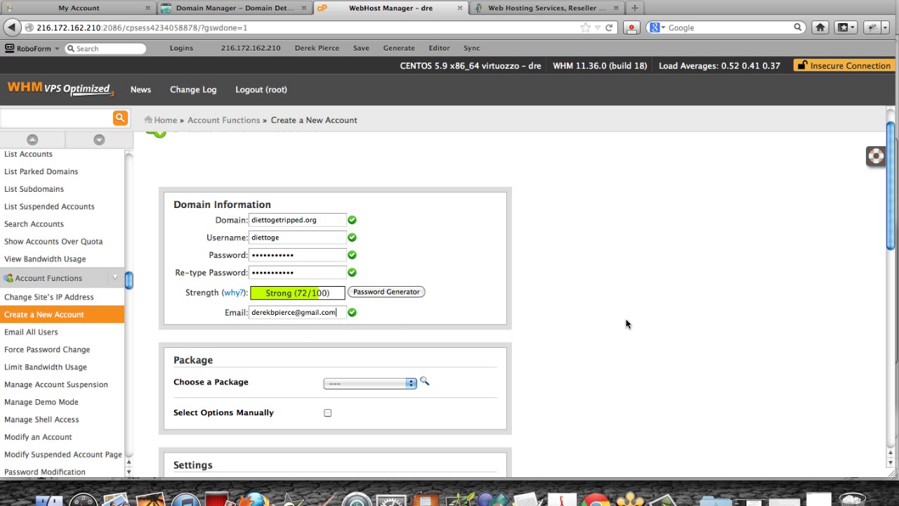
Choose the basic hosting package and create the account
scroll(624, 323, "down", 1)
scroll(600, 328, "down", 4)
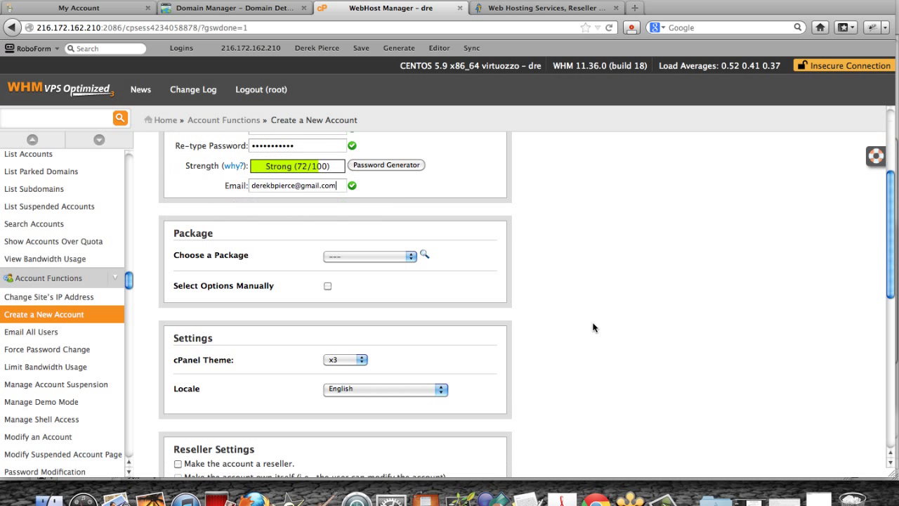
left_click(349, 257)
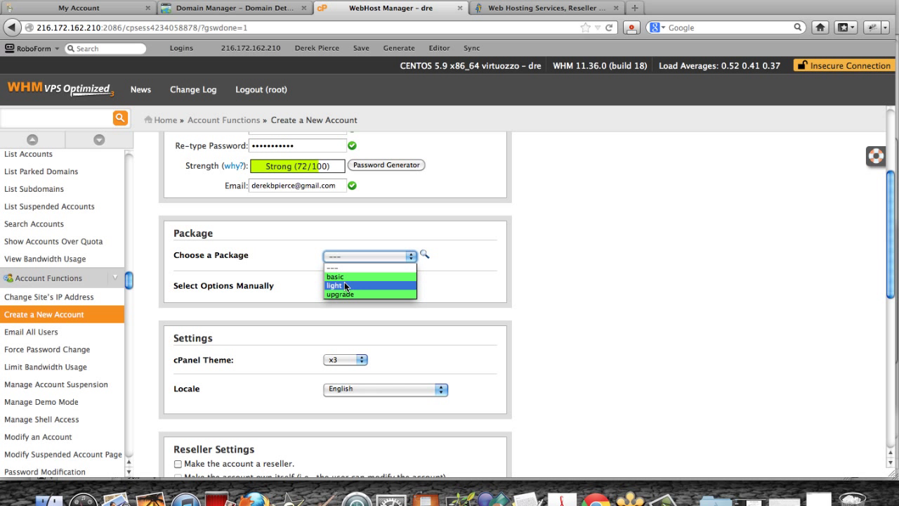
left_click(345, 279)
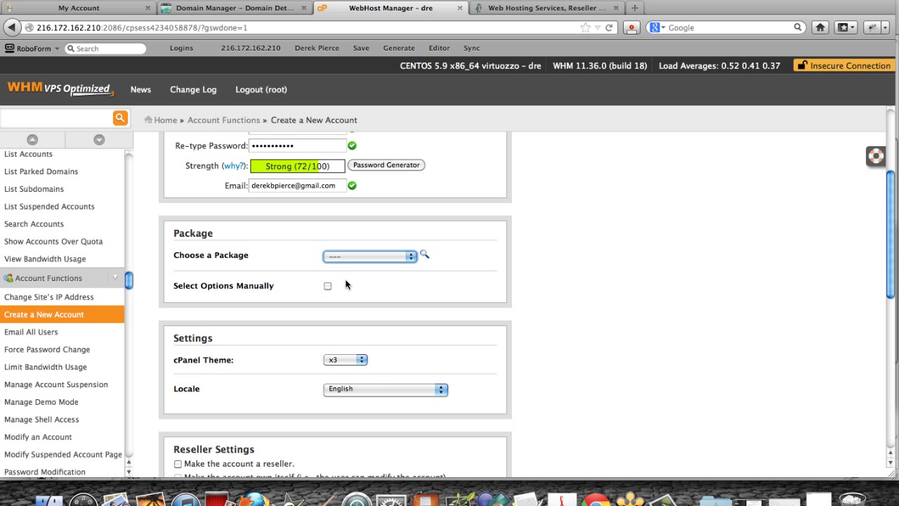
scroll(234, 320, "down", 3)
scroll(234, 321, "down", 10)
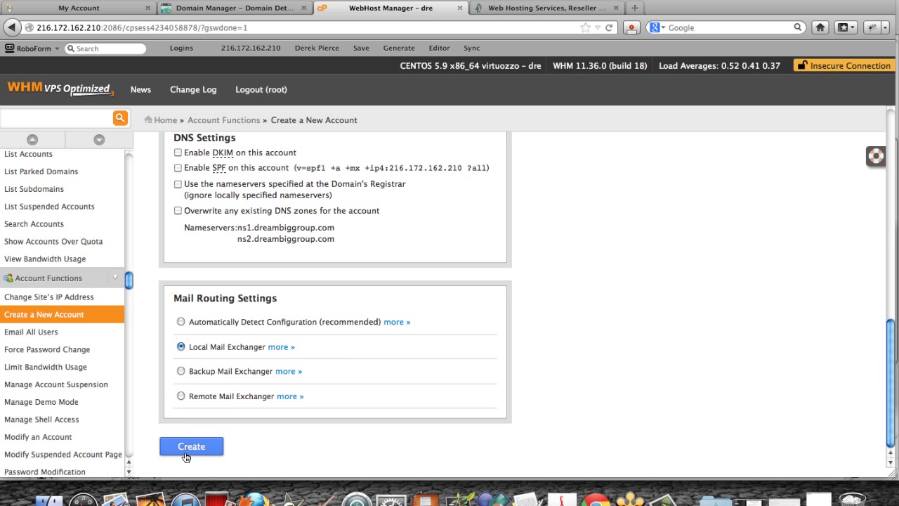
left_click(191, 450)
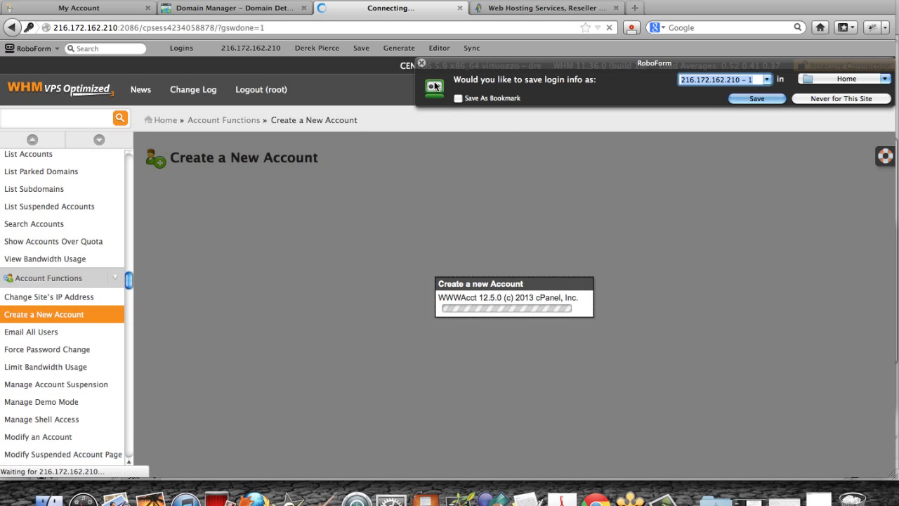
Dismiss the save-login prompt and load diettogetripped.org in a new tab
left_click(421, 62)
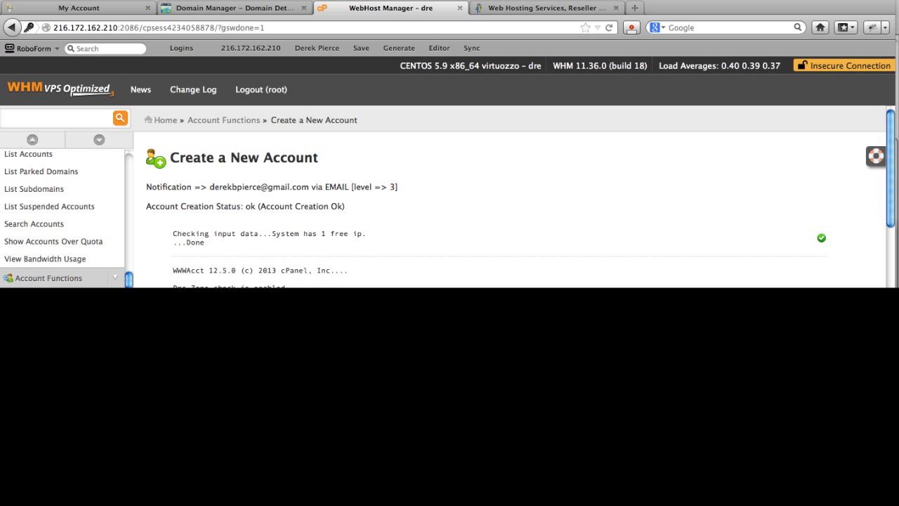
left_click(635, 8)
type("diettogetripped.org")
key("Return")
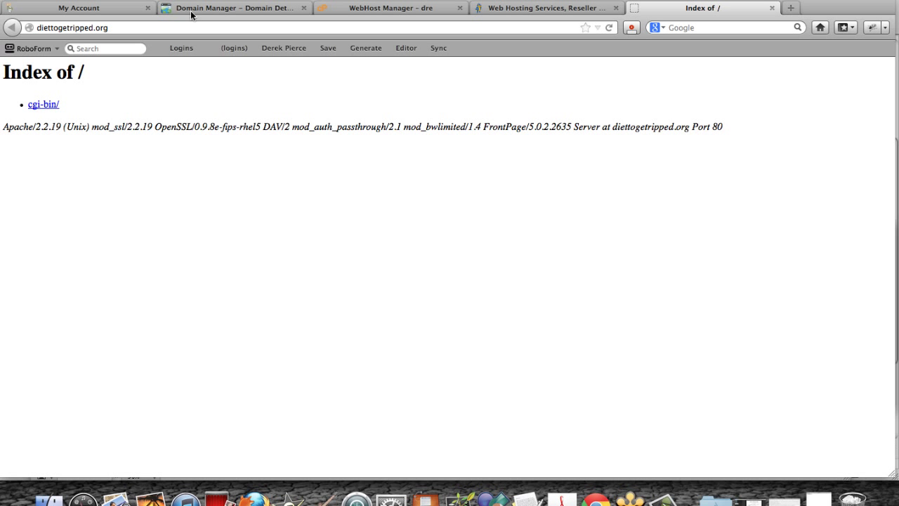
From WHM's account list, open cPanel for the diettogetripped.org account
left_click(662, 5)
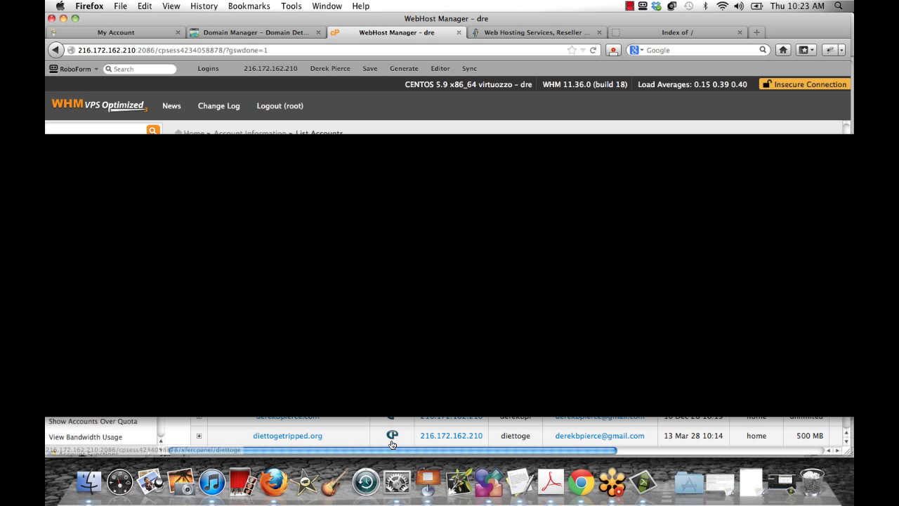
left_click(391, 440)
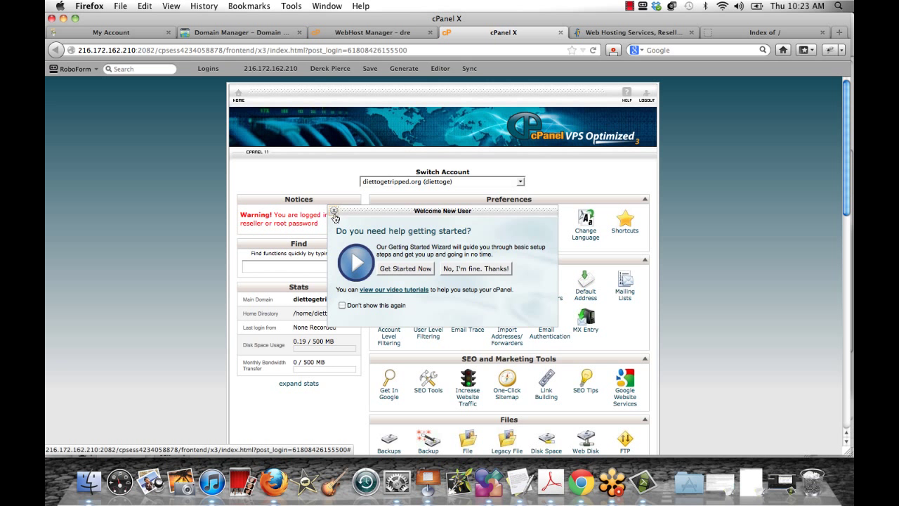
Dismiss the welcome prompt and load diettogetripped.org/cpanel in a new tab
left_click(334, 211)
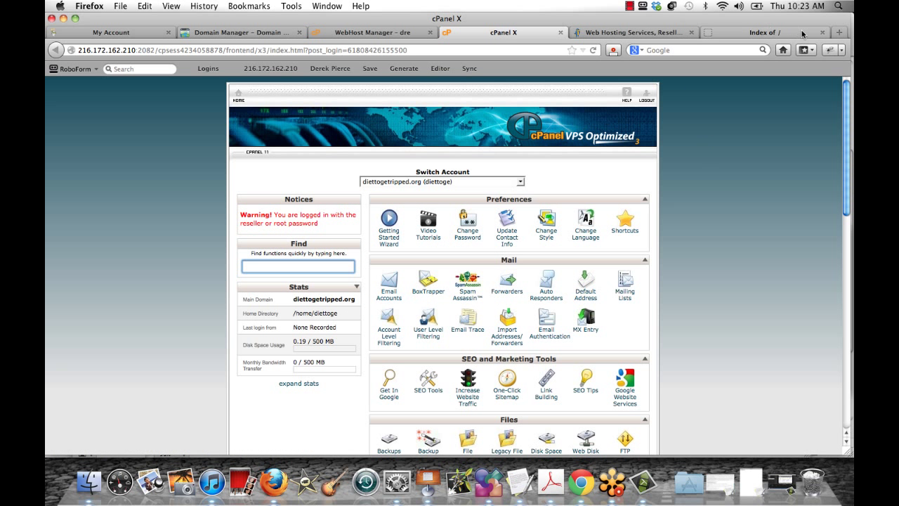
left_click(839, 32)
type("d")
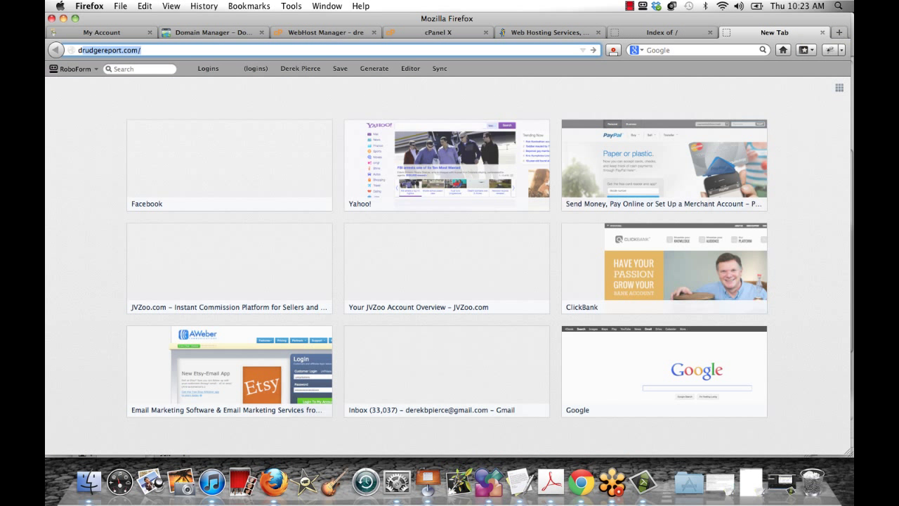
type("iettogetripped.org/")
key("Right")
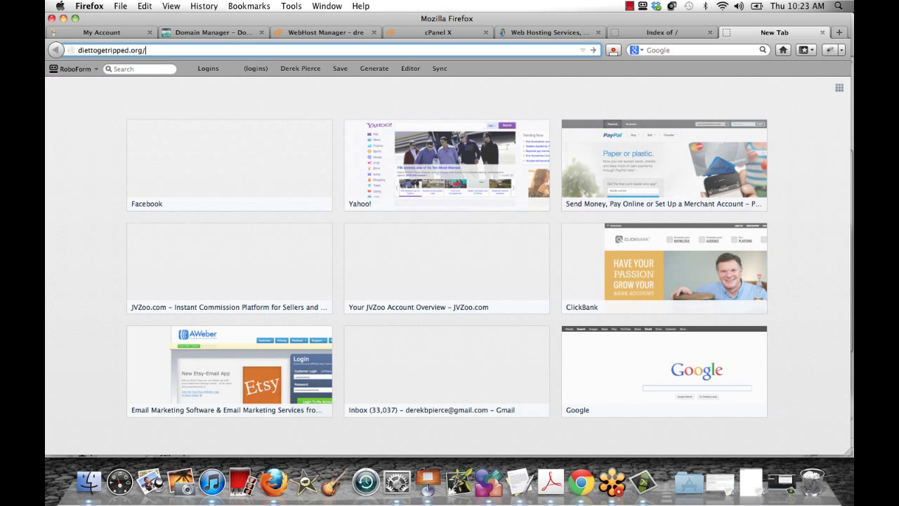
type("cpanel")
key("Return")
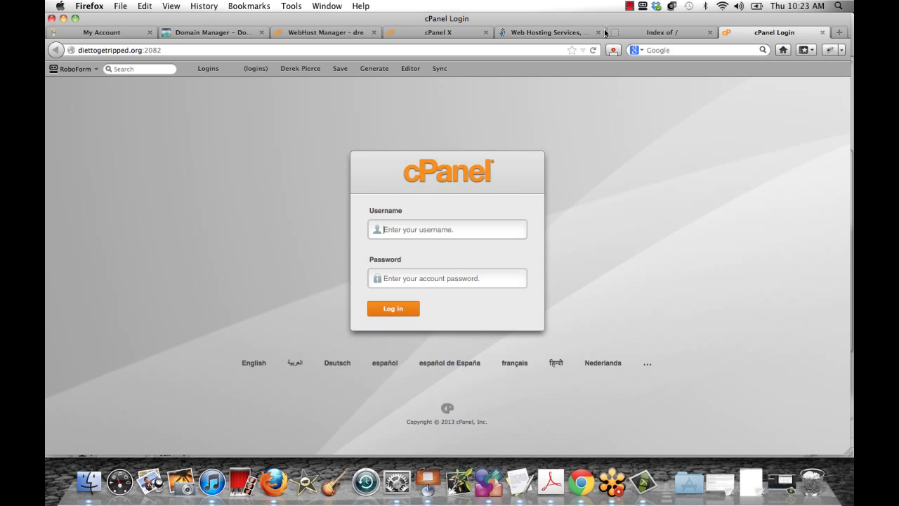
Log in to cPanel, dismiss the welcome prompt, and open QuickInstall under Software/Services
left_click(630, 5)
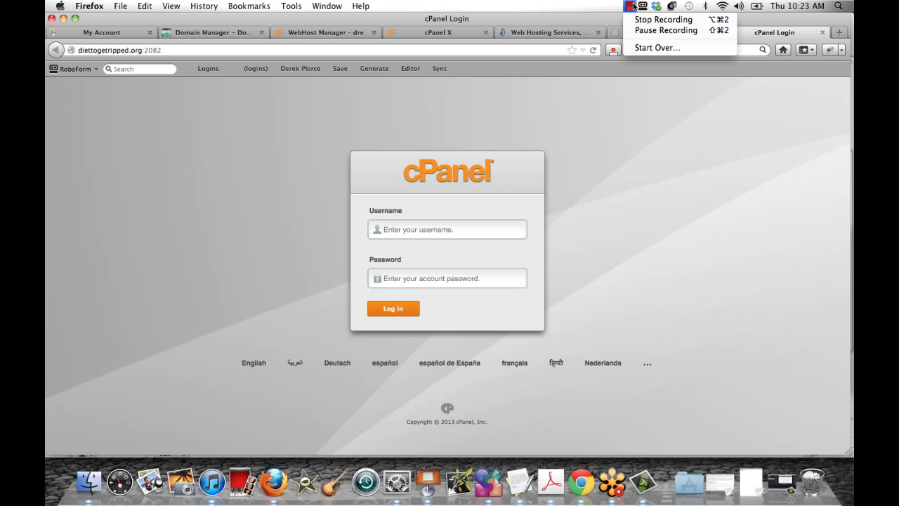
left_click(663, 32)
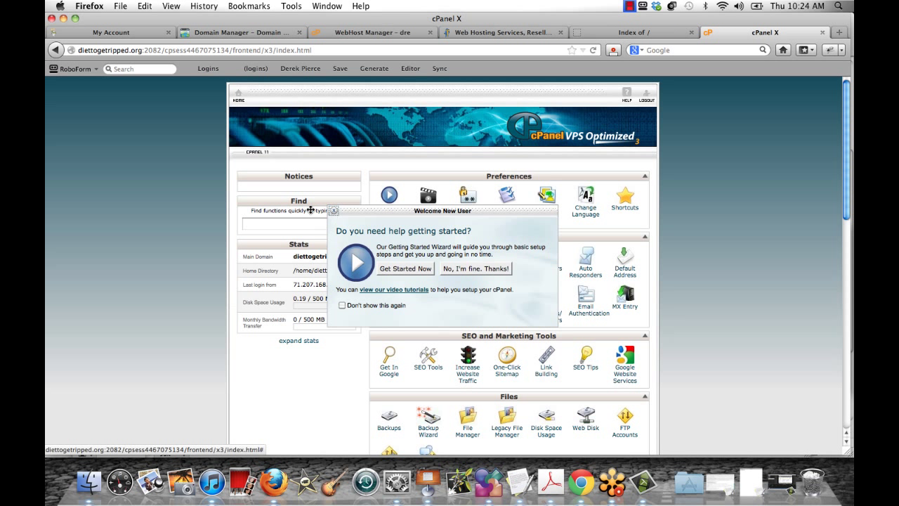
left_click(185, 198)
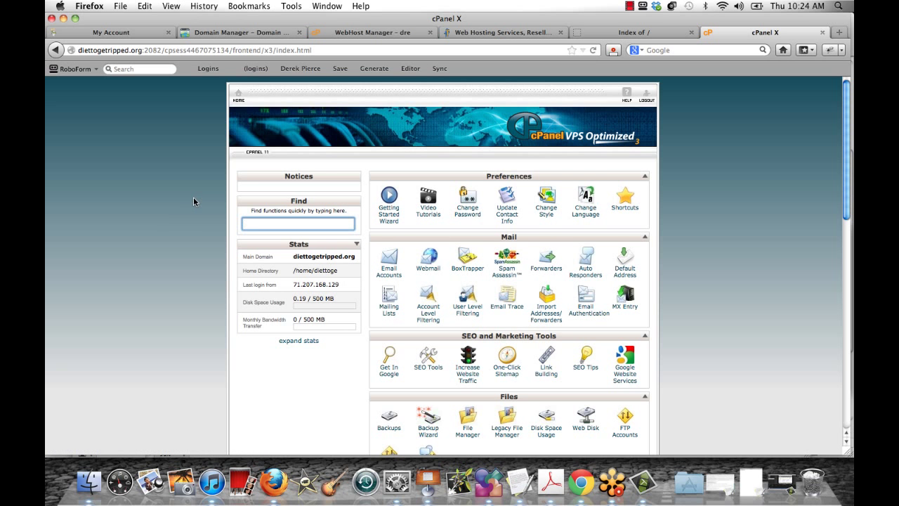
scroll(195, 202, "down", 10)
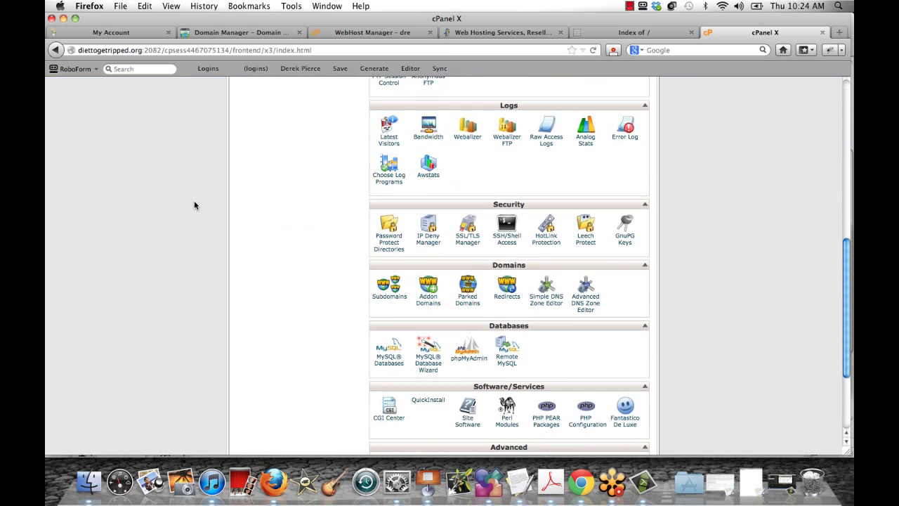
scroll(284, 362, "down", 3)
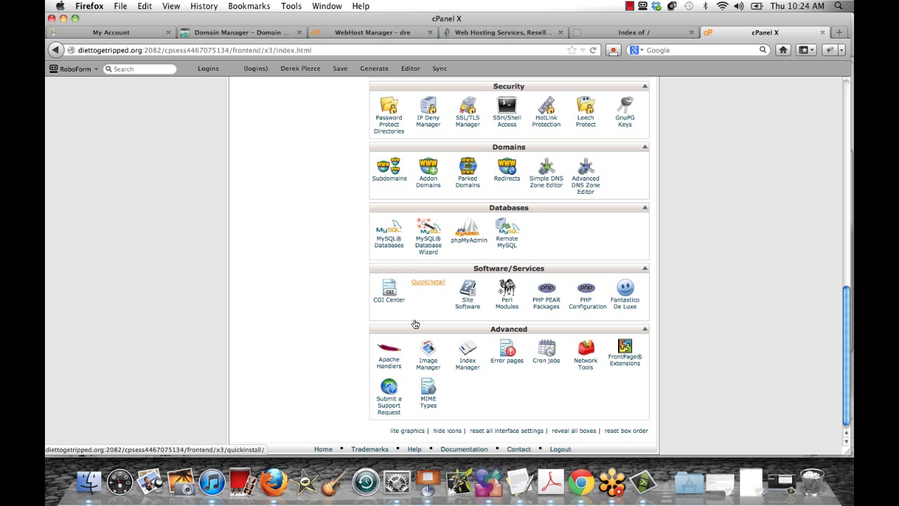
left_click(431, 282)
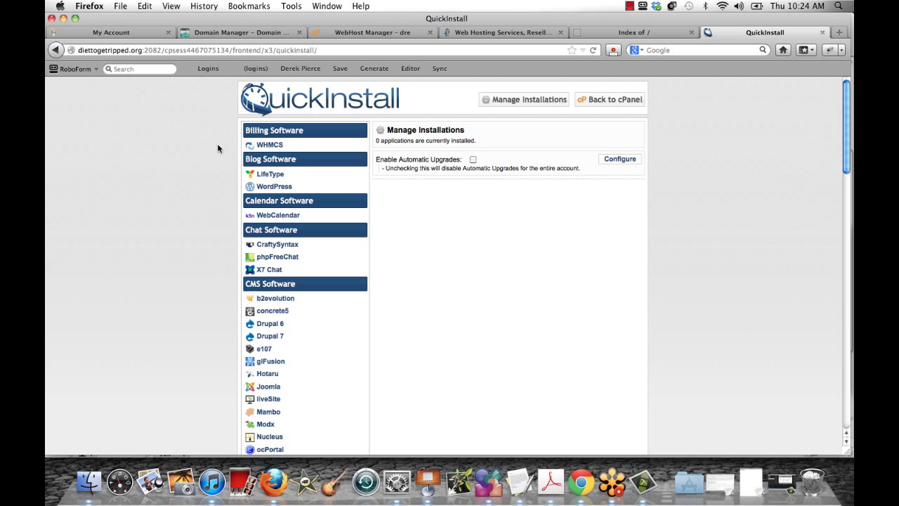
Choose WordPress and enter the owner's admin e-mail and blog title 'Diet To Get Ripped'
left_click(278, 187)
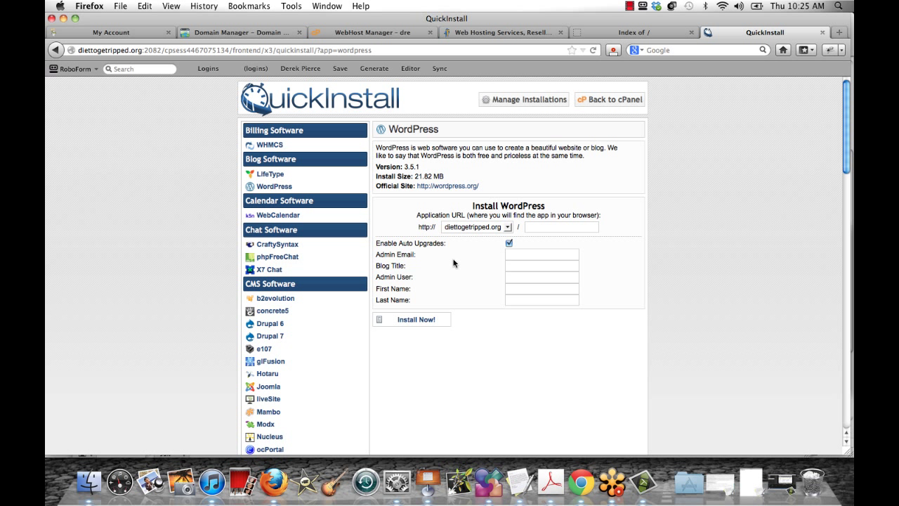
left_click(535, 258)
type("dere")
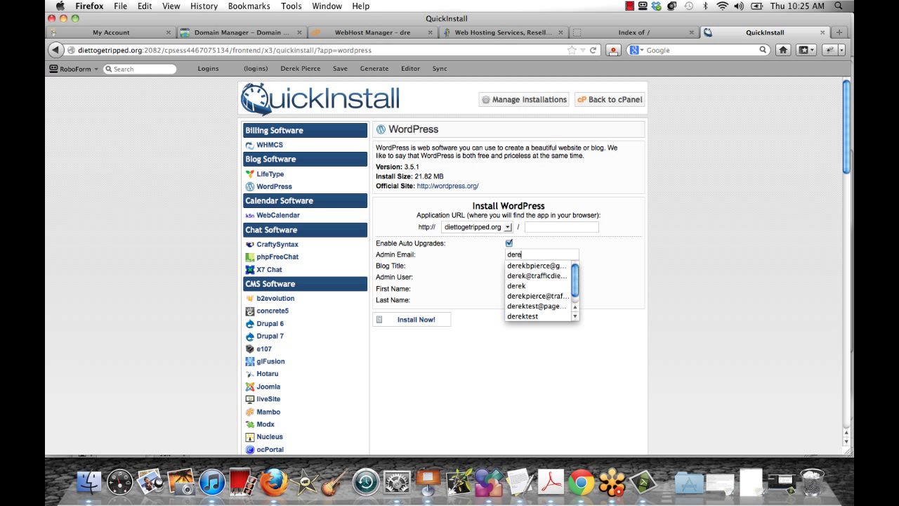
left_click(507, 265)
left_click(530, 266)
type("Diet ")
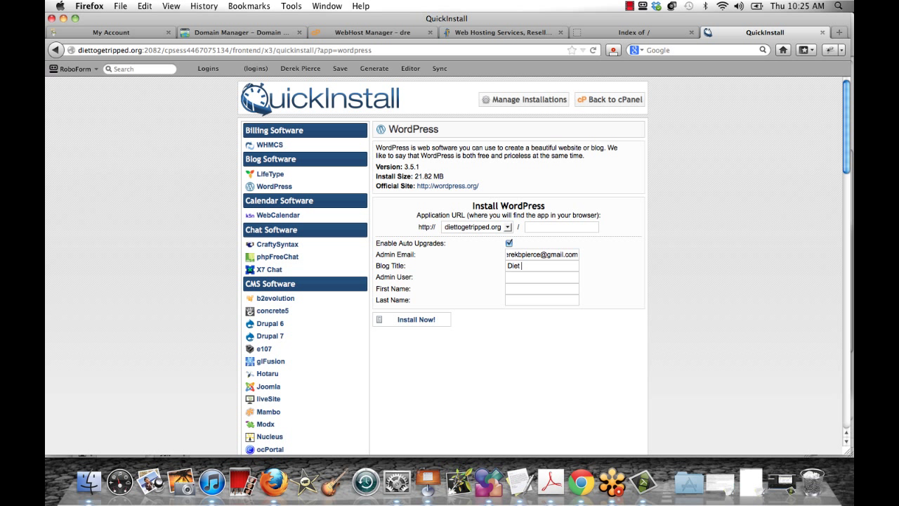
type("To Gett Ripped")
Set admin username diettogetripped, fill in the owner's first and last name, and install
left_click(516, 282)
type("admin")
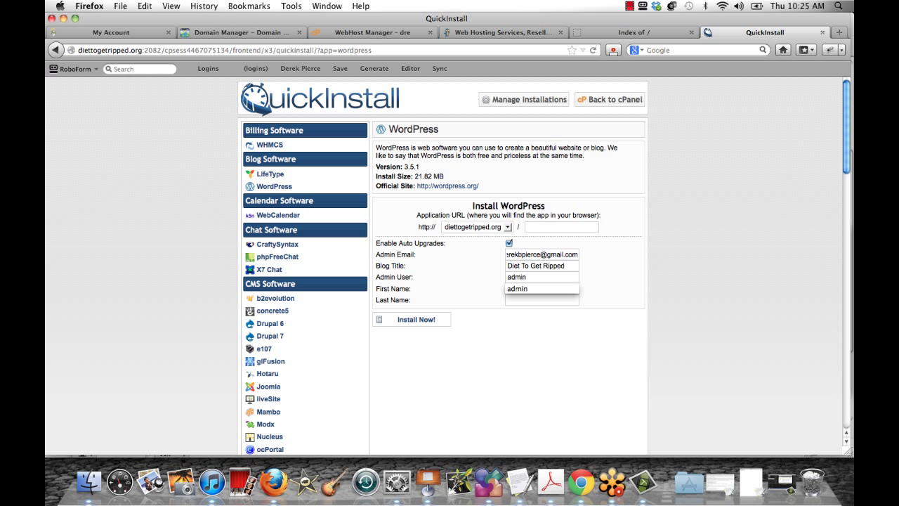
double_click(503, 278)
type("dietto")
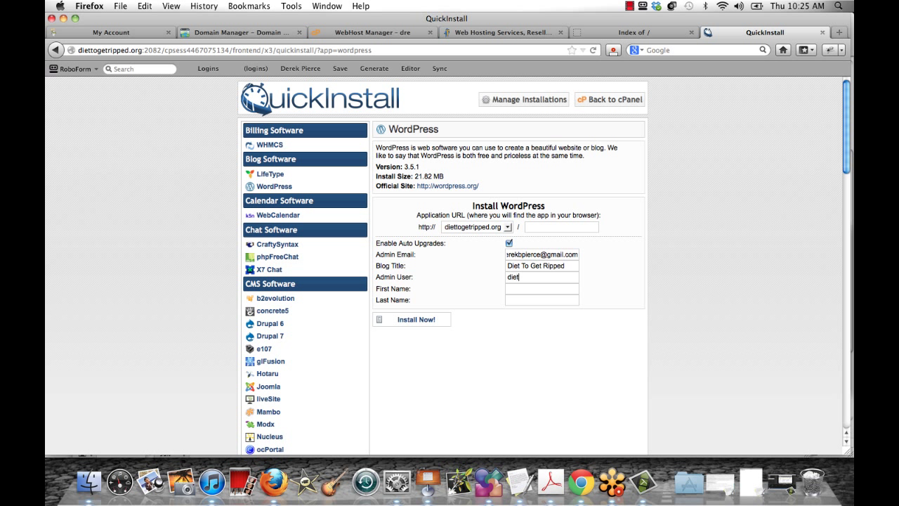
type("getripped")
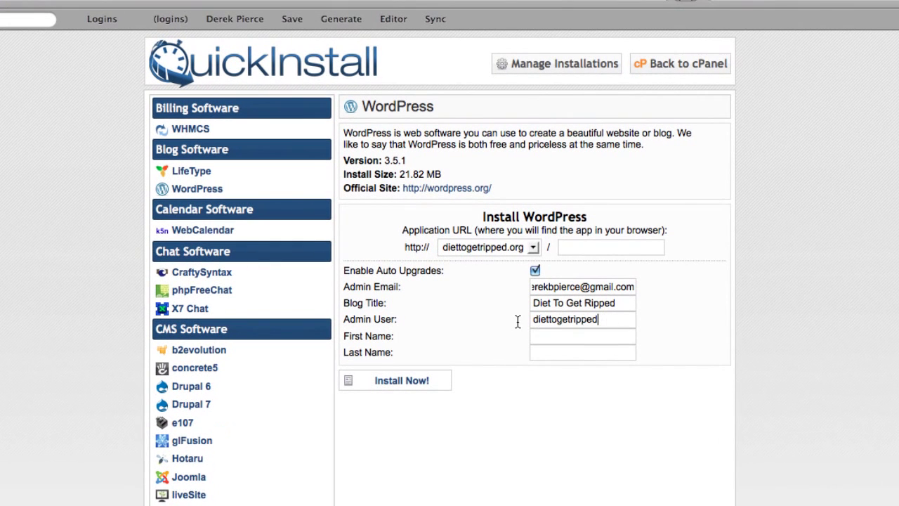
double_click(623, 325)
left_click(622, 325)
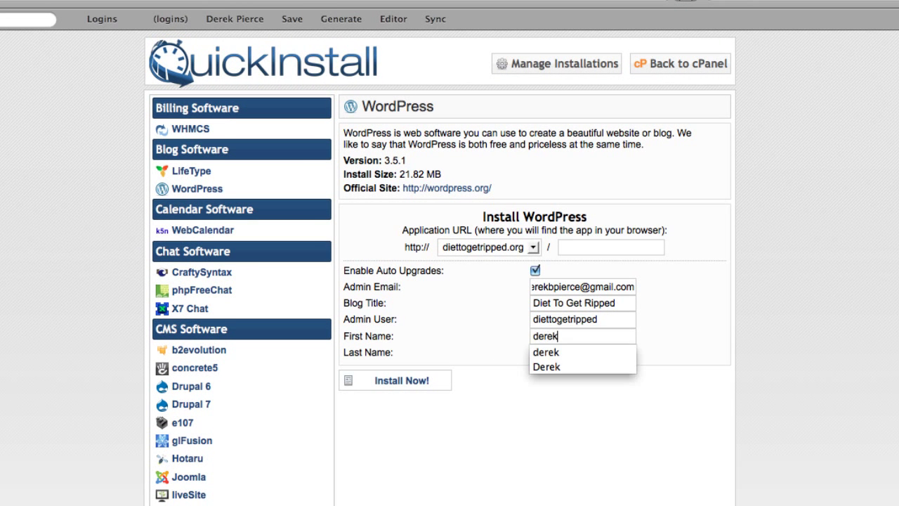
key("Tab")
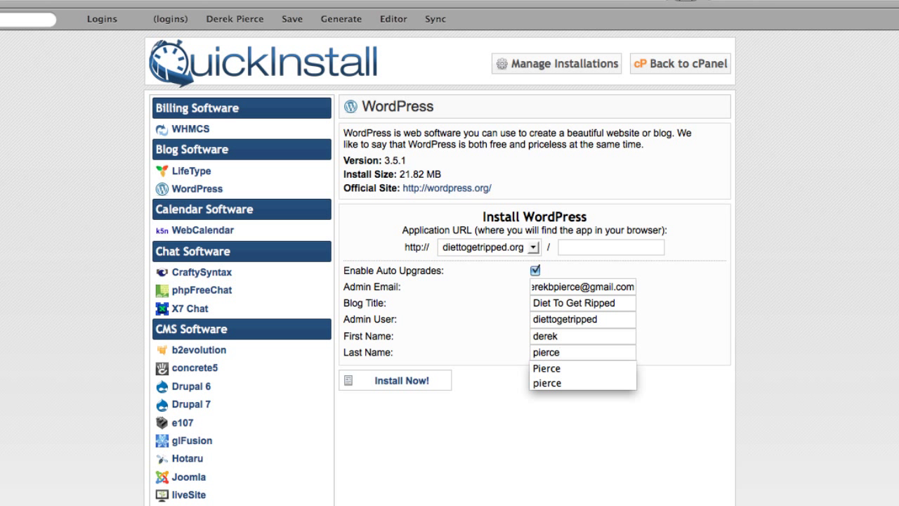
key("Return")
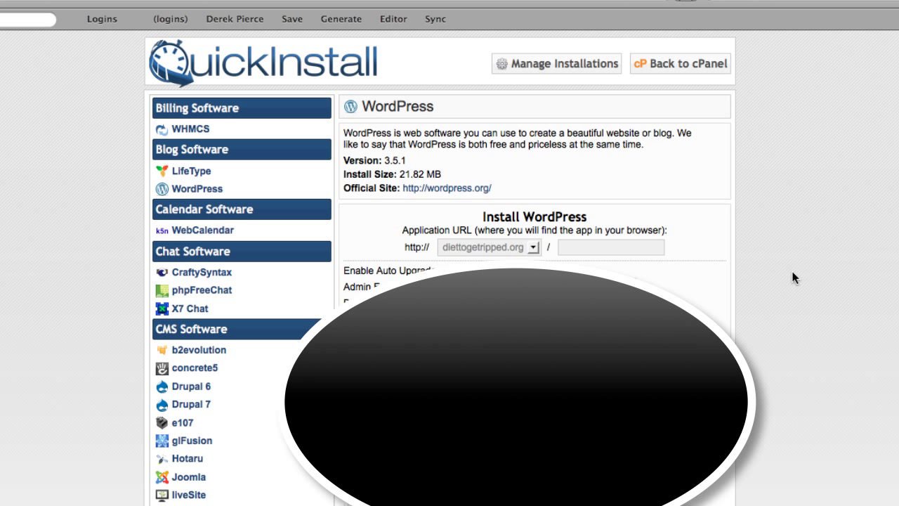
Once the install reaches 100%, log in to the Diet To Get Ripped admin with the admin username and saved password
scroll(795, 274, "down", 2)
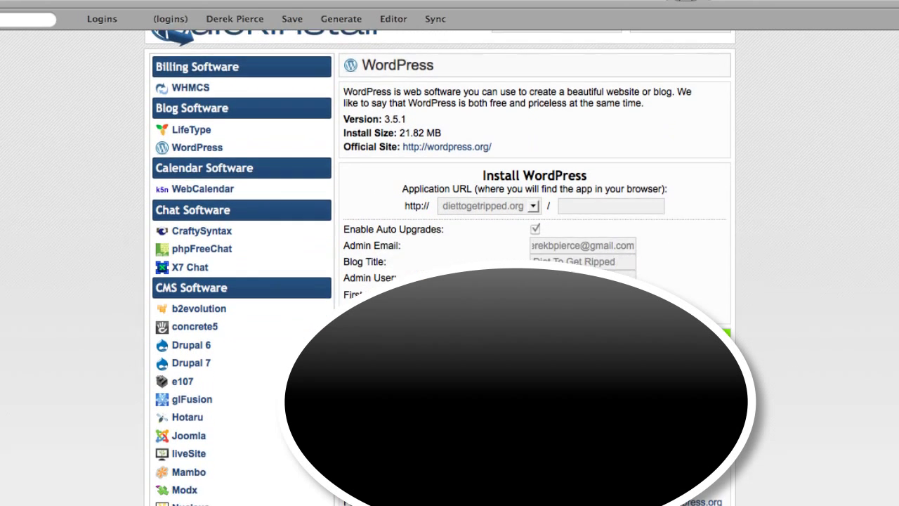
scroll(440, 267, "down", 3)
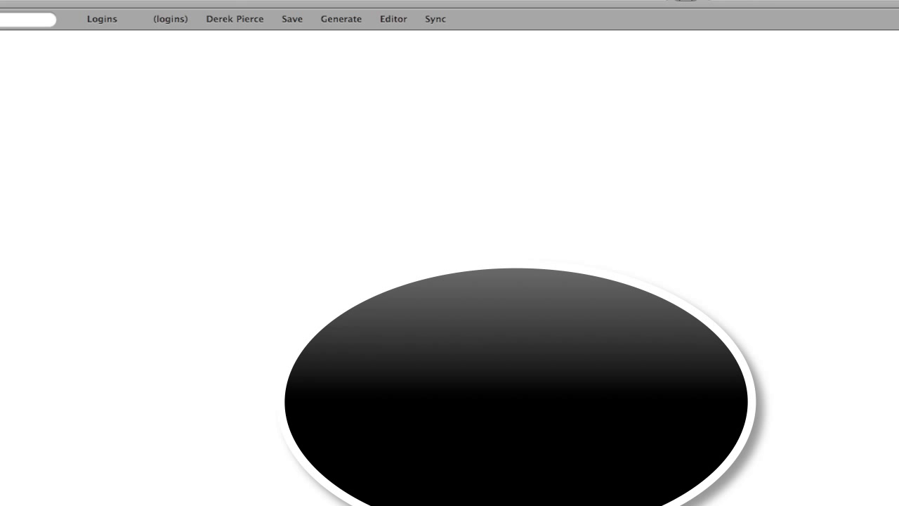
type("diettogetr")
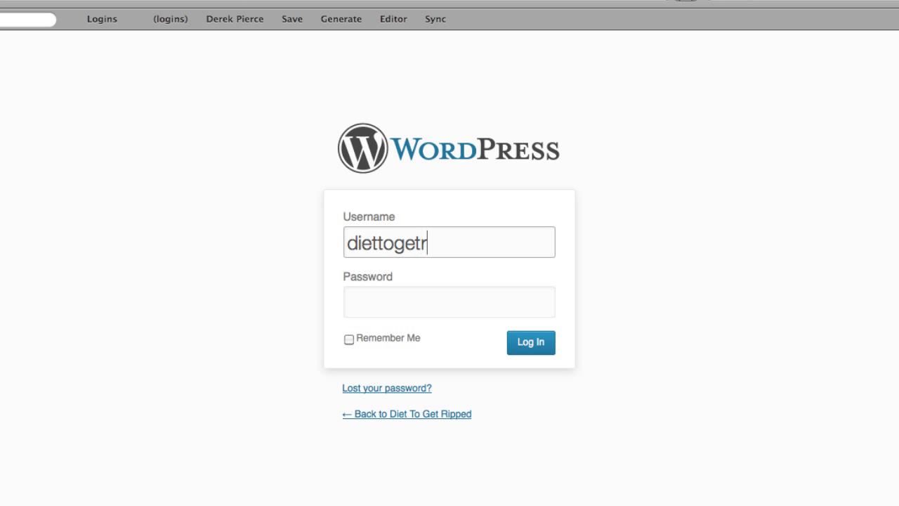
type("ipped")
key("Tab")
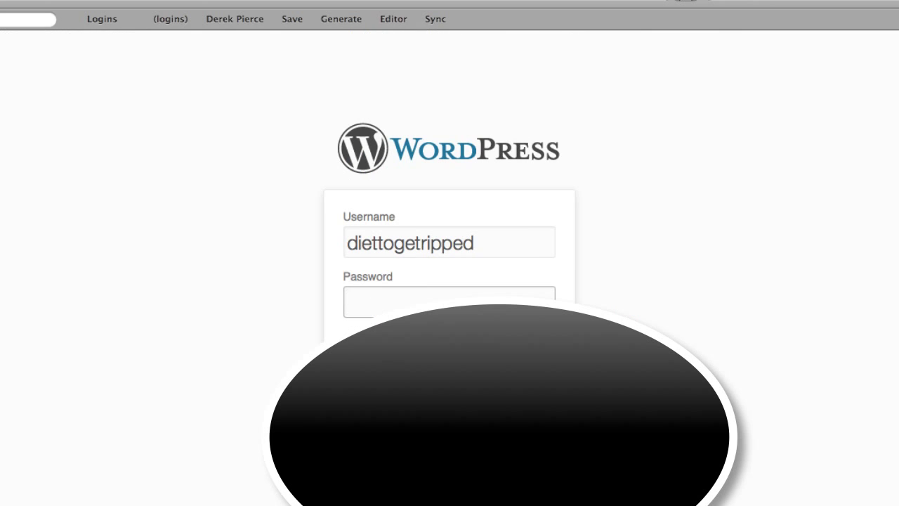
right_click(375, 294)
left_click(532, 363)
key("Tab")
key("Return")
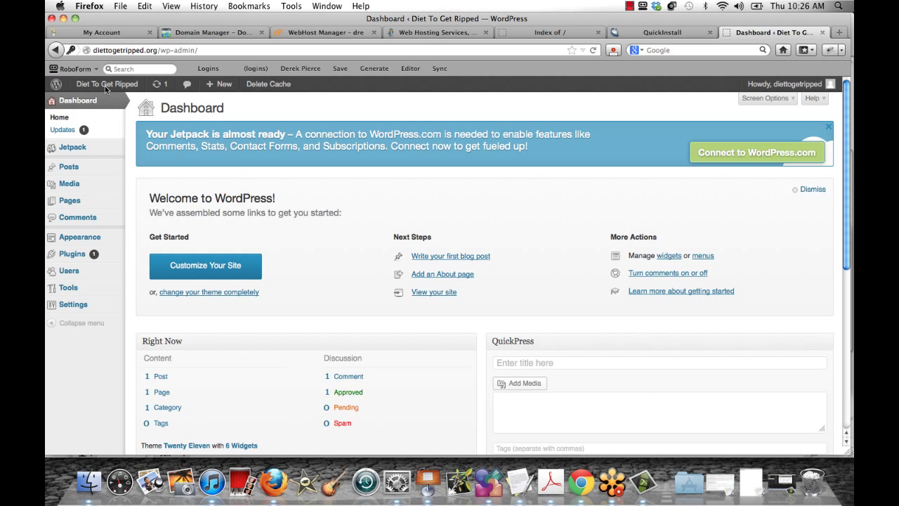
Open the live diettogetripped.org site in a new tab and scroll through its Hello world! front page
mouse_move(105, 85)
right_click(143, 100)
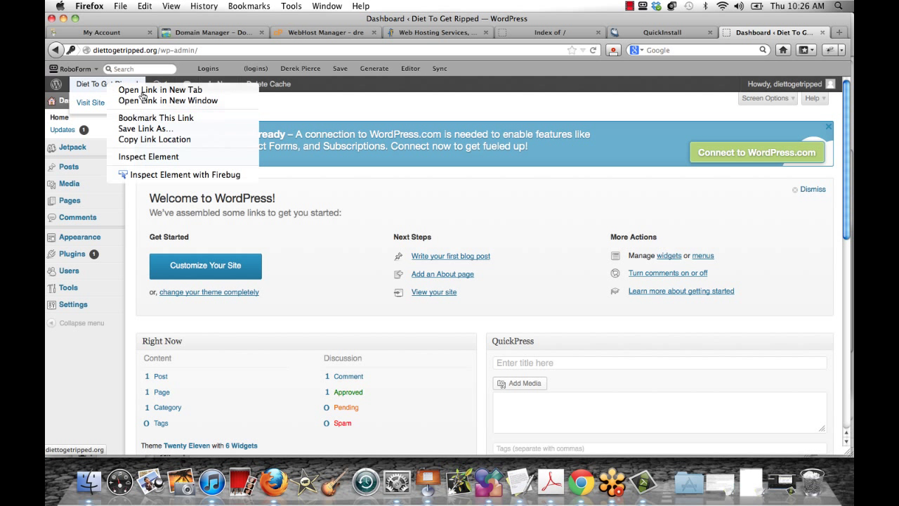
left_click(143, 89)
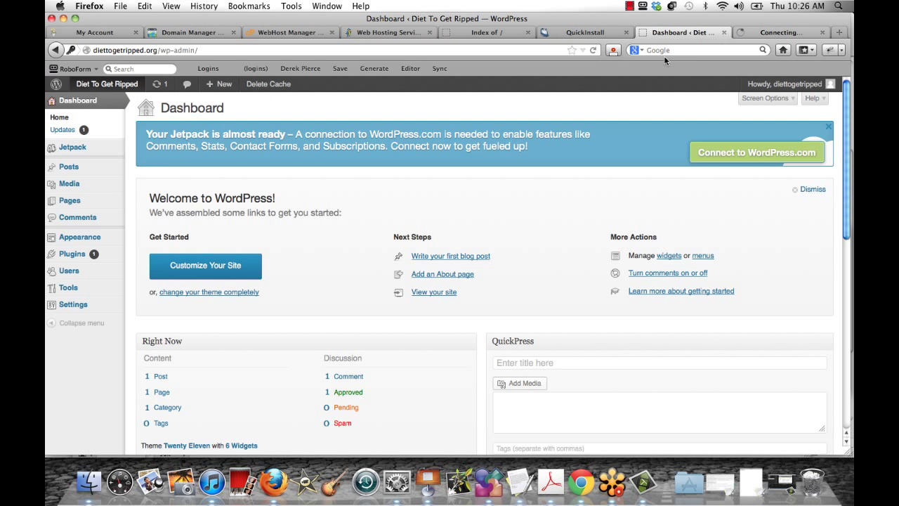
left_click(778, 33)
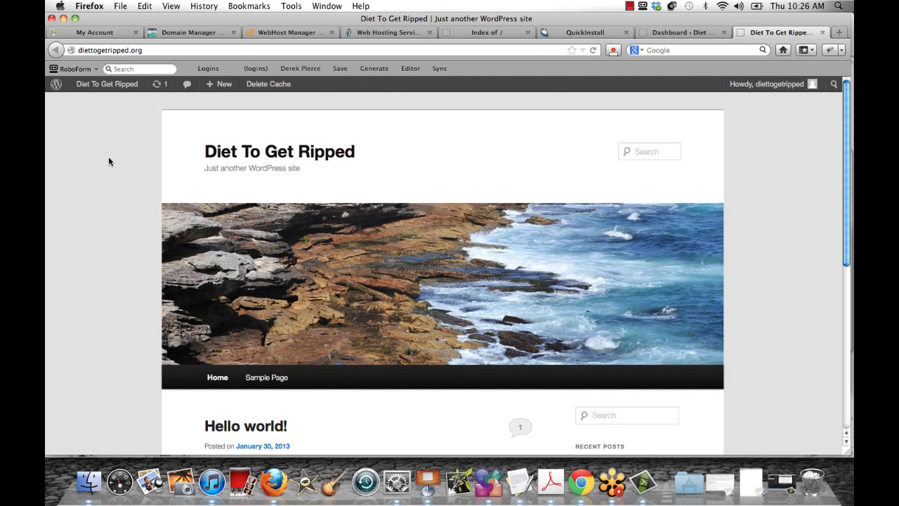
scroll(110, 161, "down", 5)
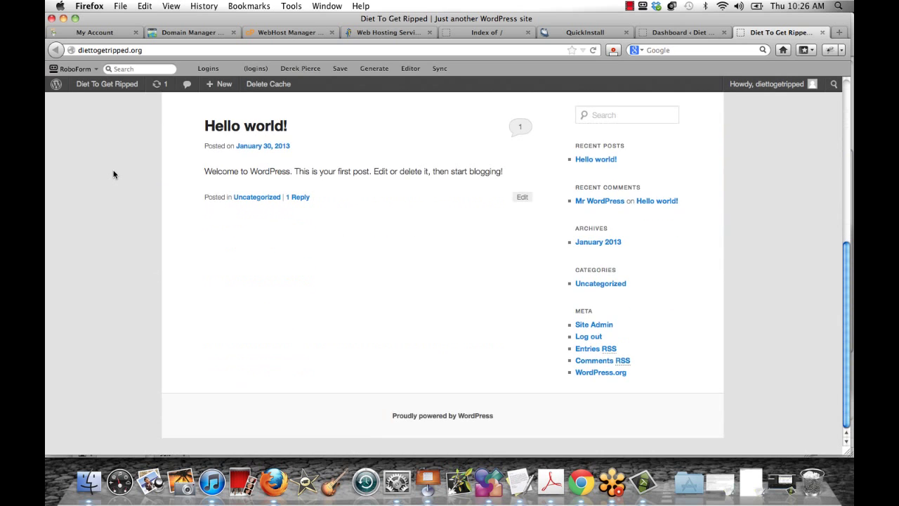
scroll(114, 172, "up", 5)
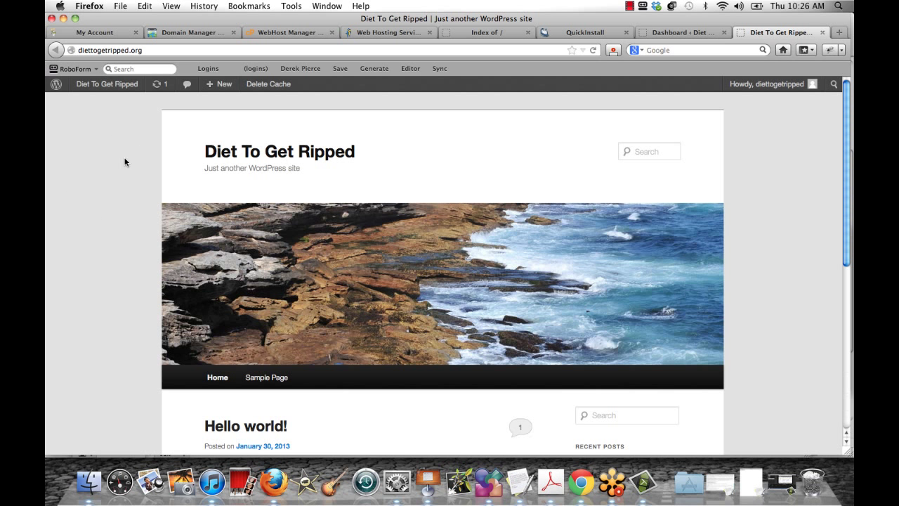
scroll(90, 160, "down", 3)
scroll(90, 160, "up", 3)
scroll(82, 184, "down", 2)
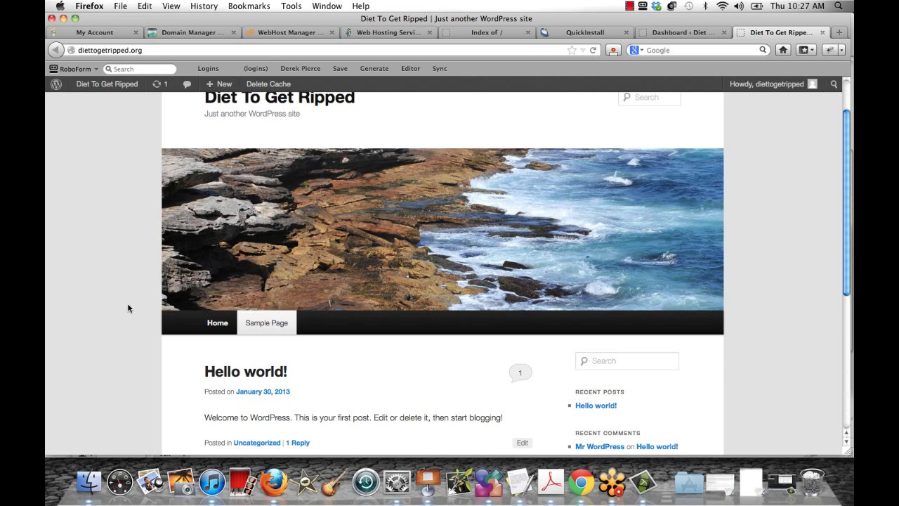
scroll(210, 268, "down", 5)
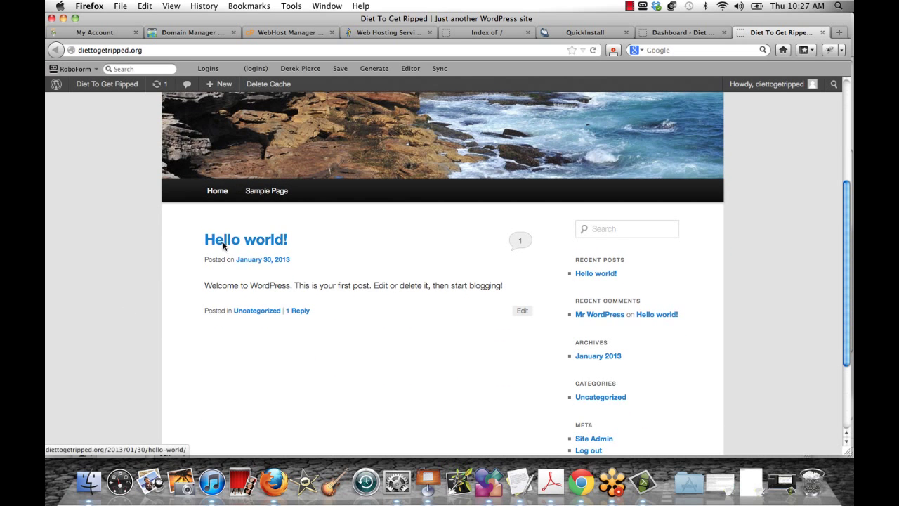
scroll(133, 227, "up", 5)
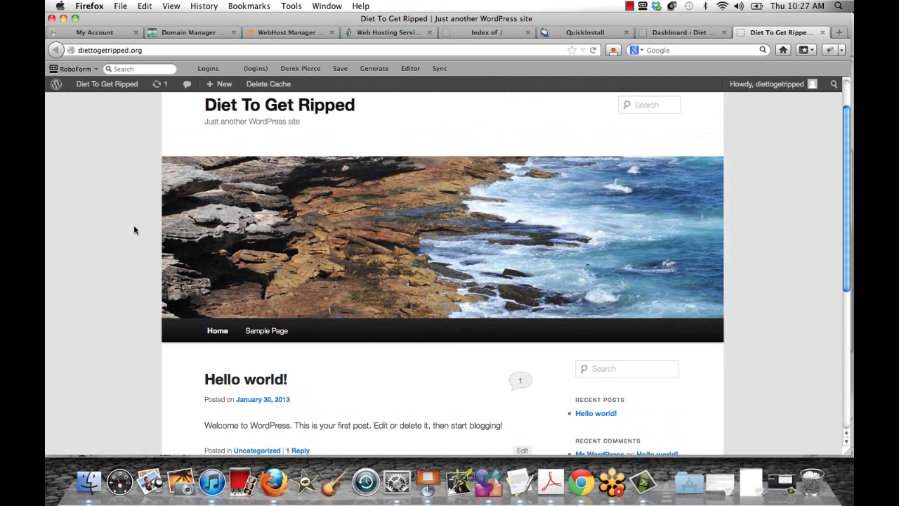
scroll(134, 230, "up", 2)
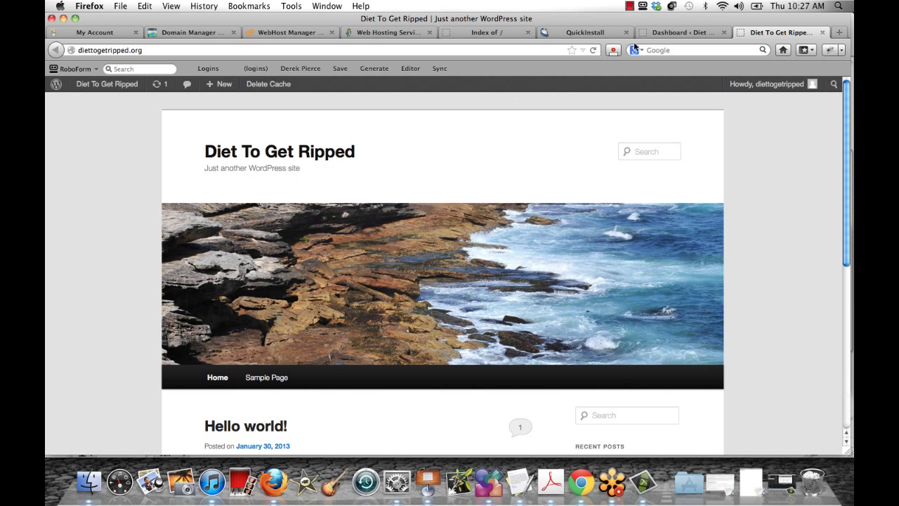
Activate the Twenty Twelve theme from the Appearance themes page
left_click(696, 34)
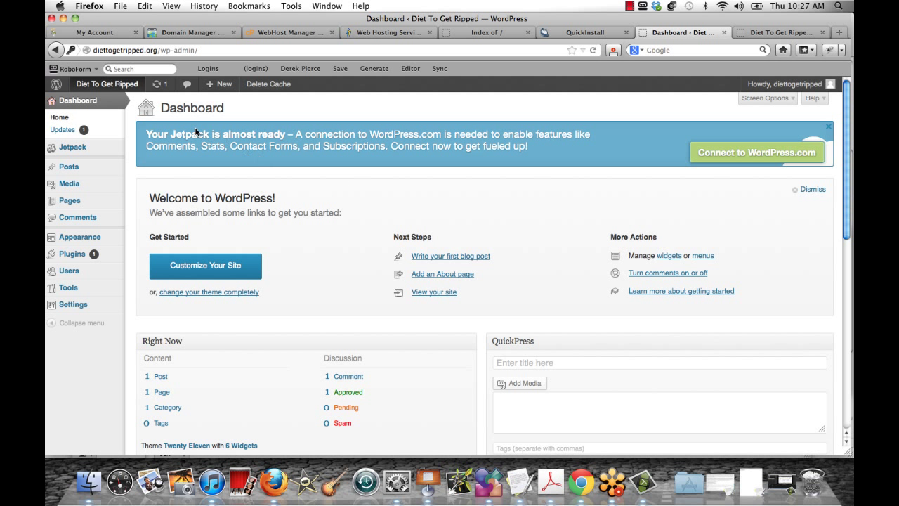
left_click(66, 241)
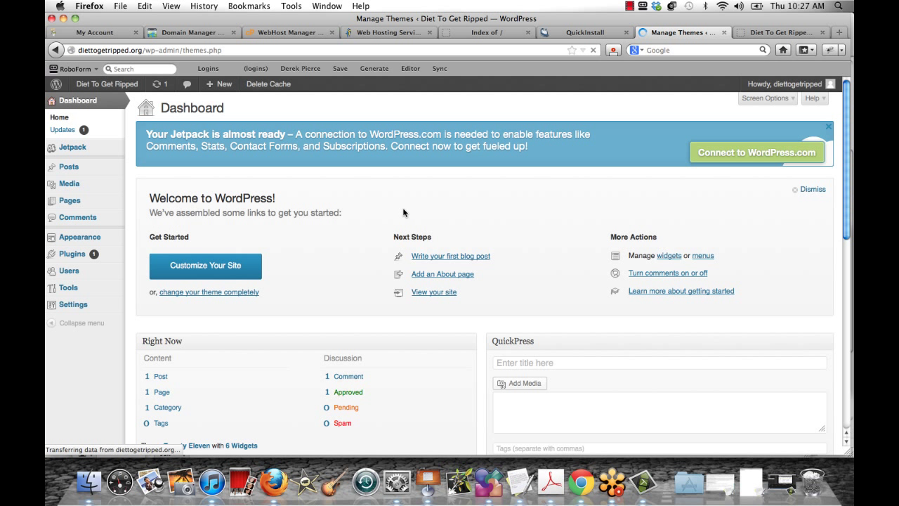
scroll(316, 274, "down", 1)
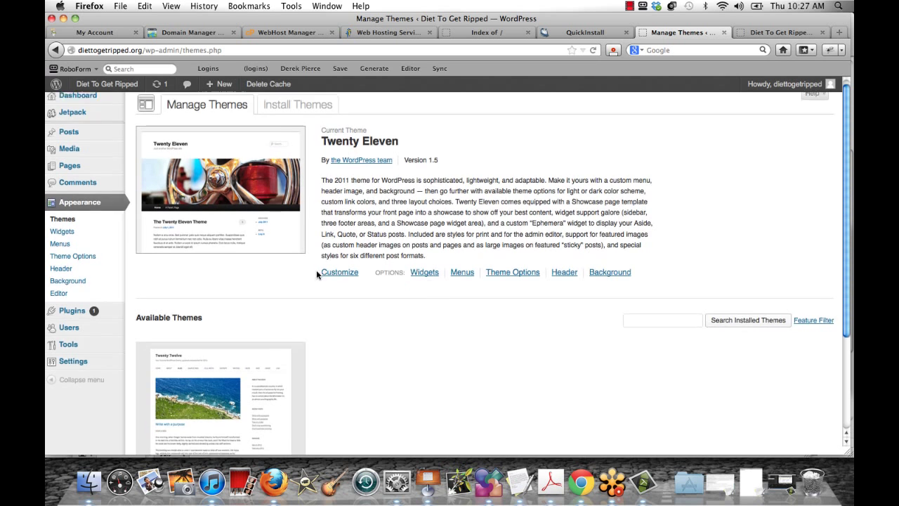
scroll(281, 252, "down", 1)
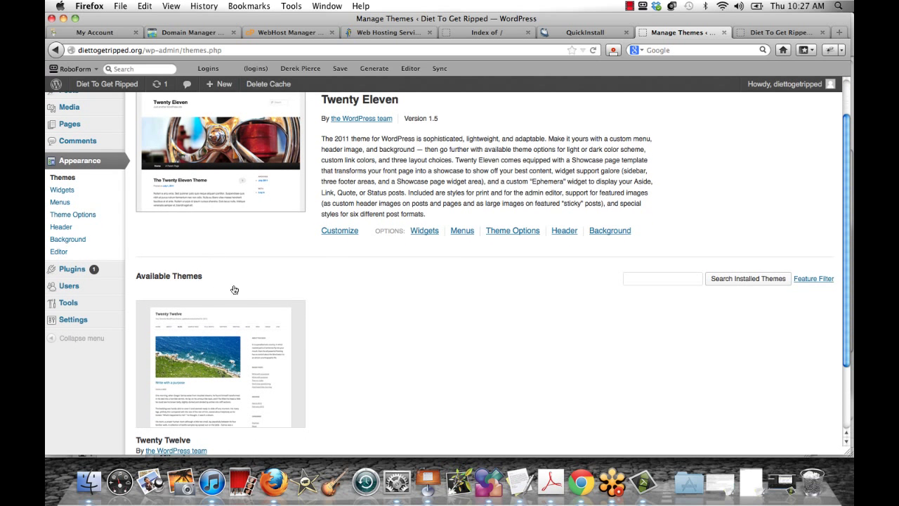
scroll(302, 228, "down", 2)
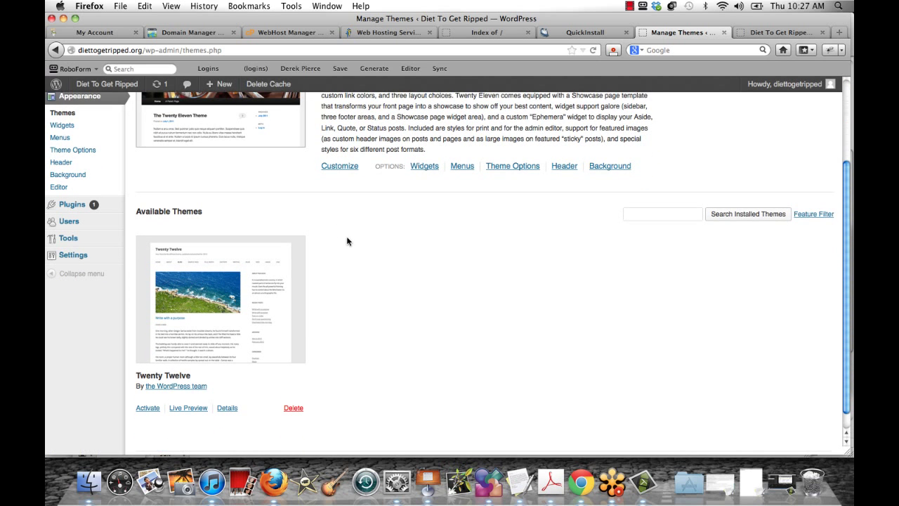
scroll(168, 411, "down", 1)
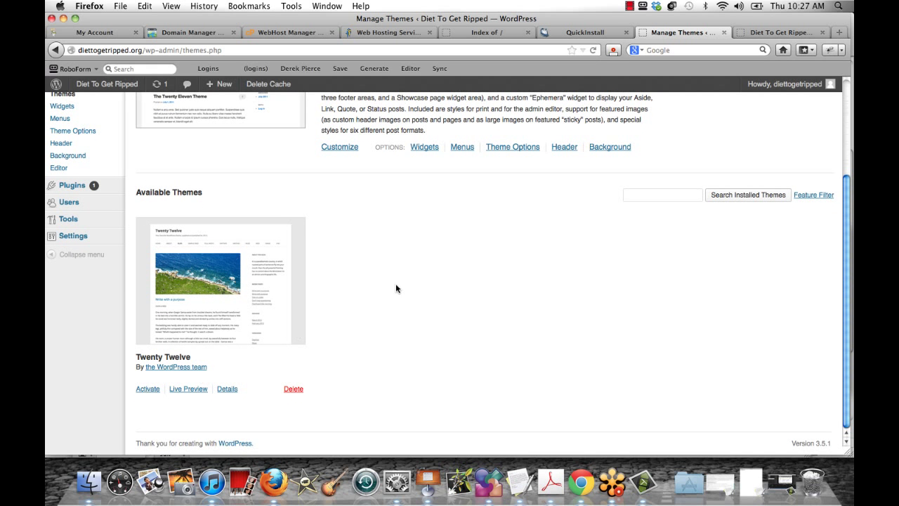
left_click(147, 388)
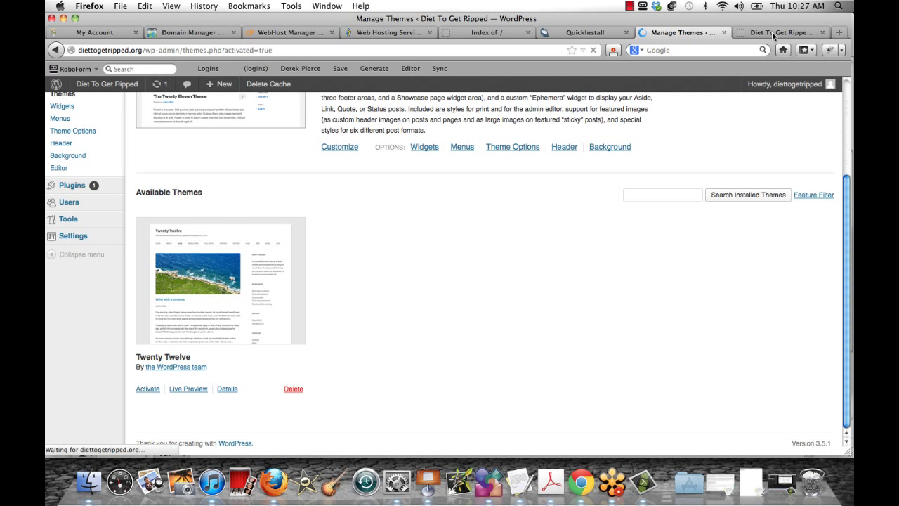
Reload the front page to confirm Twenty Twelve, then go to the Install Themes page
left_click(771, 31)
key("super+r")
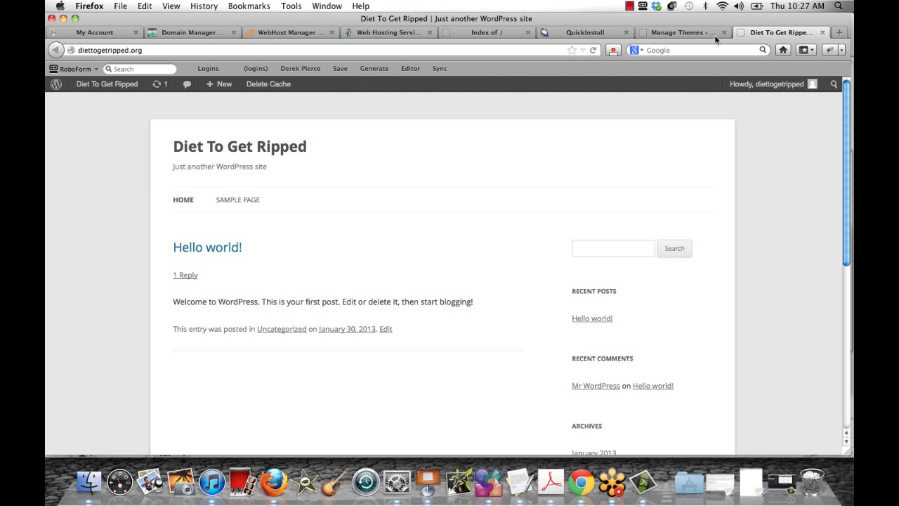
left_click(672, 33)
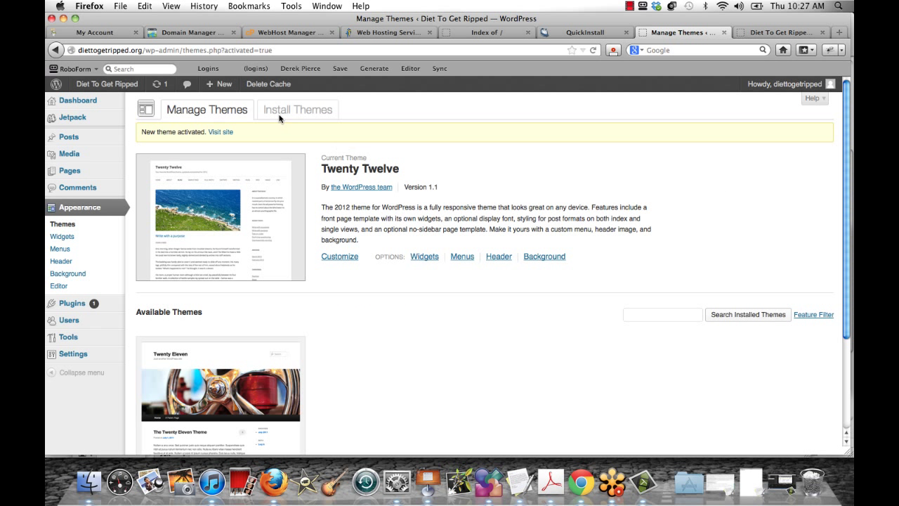
left_click(302, 111)
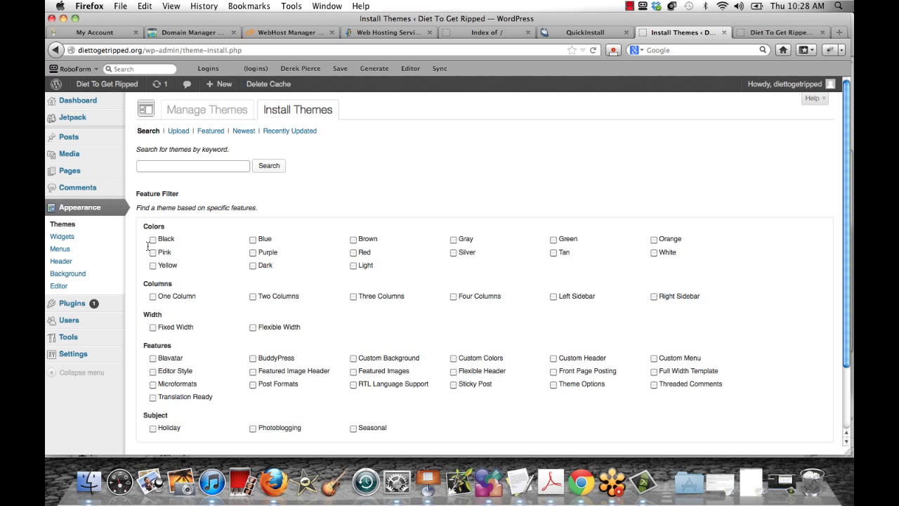
Search for new themes filtered by Silver, White and Two Columns
left_click(453, 252)
left_click(653, 252)
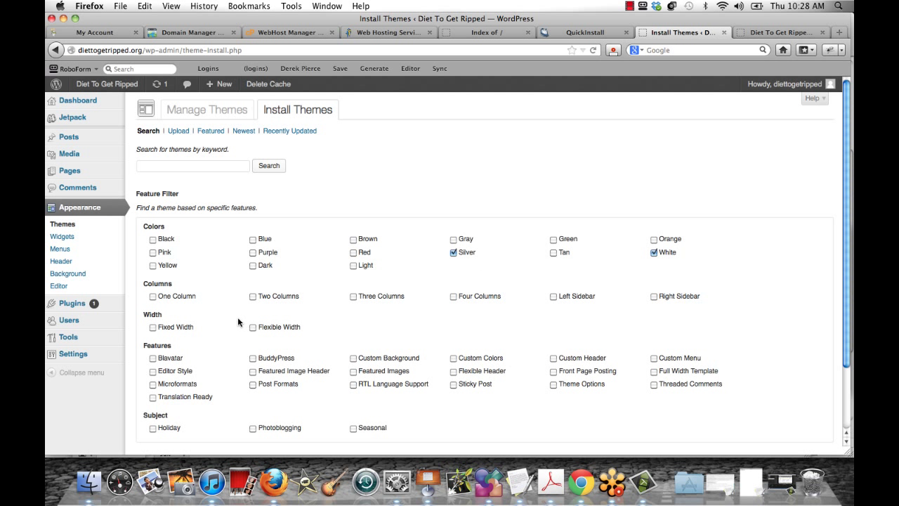
scroll(251, 278, "down", 2)
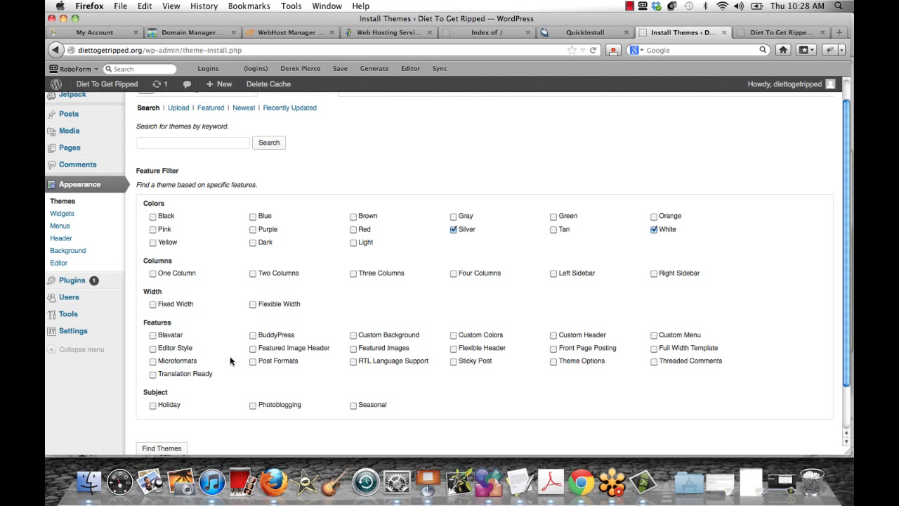
scroll(175, 426, "down", 2)
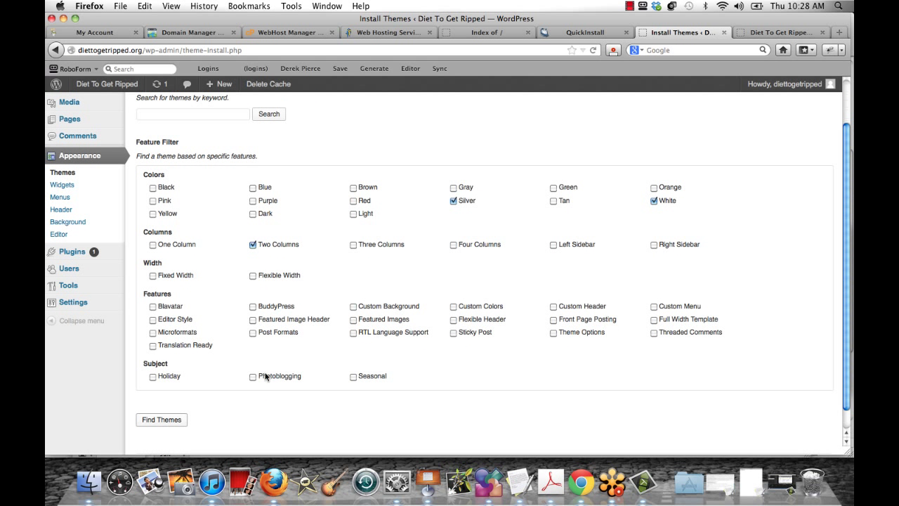
key("Return")
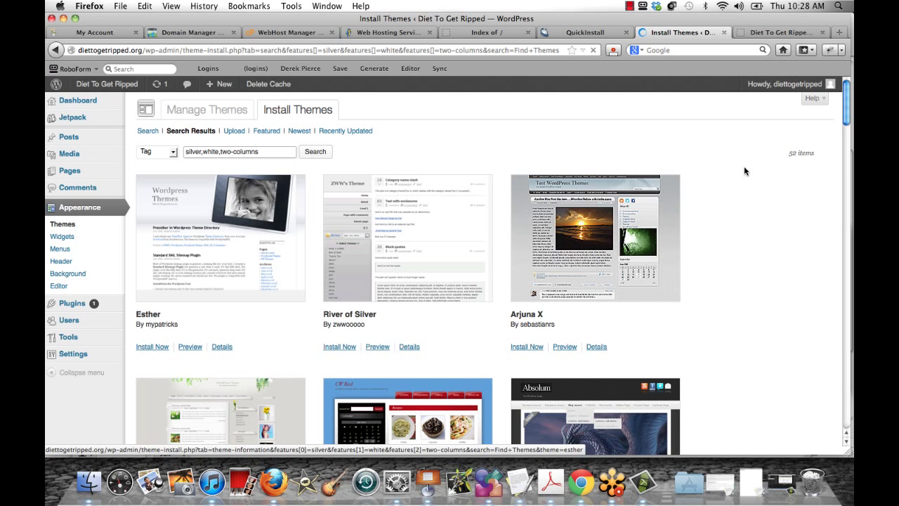
Install the QuickPress theme from the search results
scroll(729, 184, "down", 3)
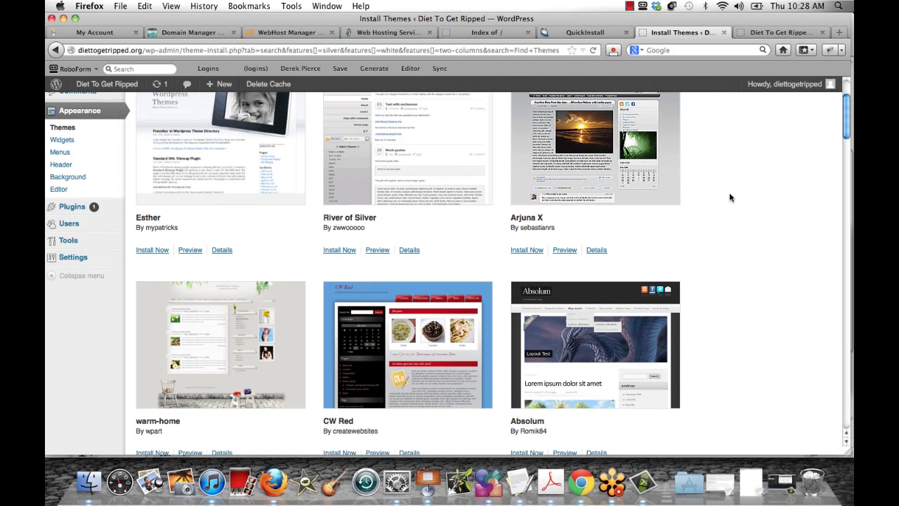
scroll(729, 197, "down", 5)
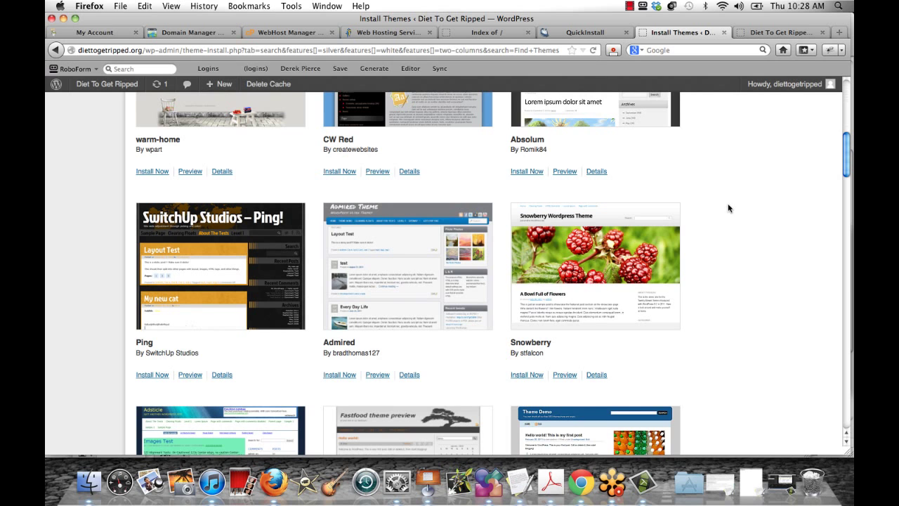
scroll(728, 204, "down", 3)
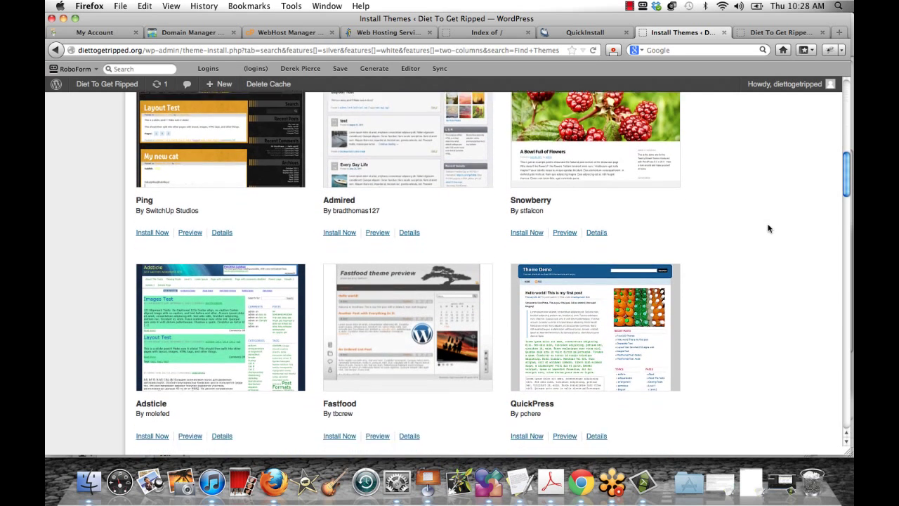
scroll(769, 228, "down", 1)
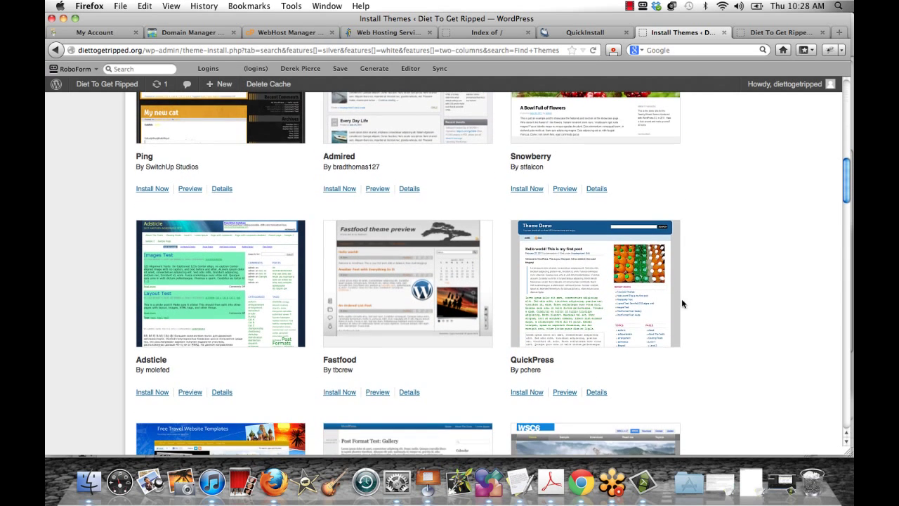
scroll(525, 256, "down", 3)
left_click(526, 255)
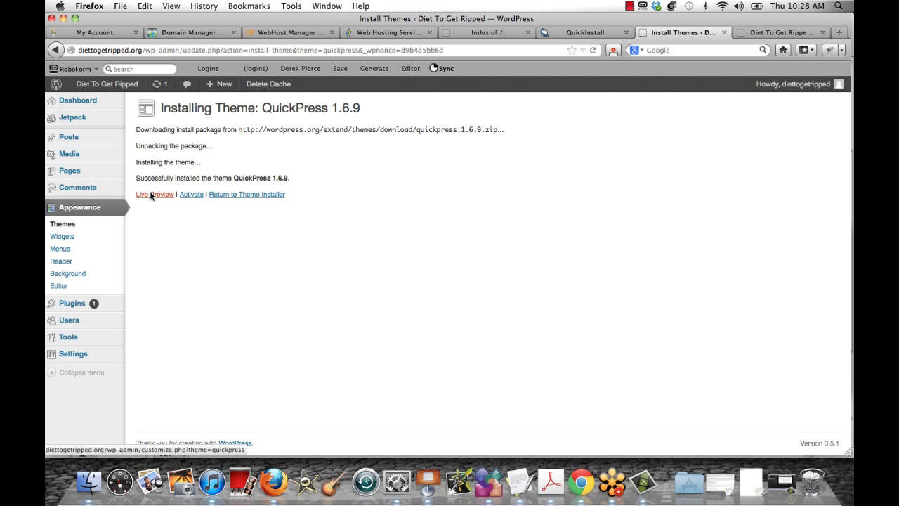
Live-preview QuickPress 1.6.9, then save and activate it as the site theme
left_click(150, 196)
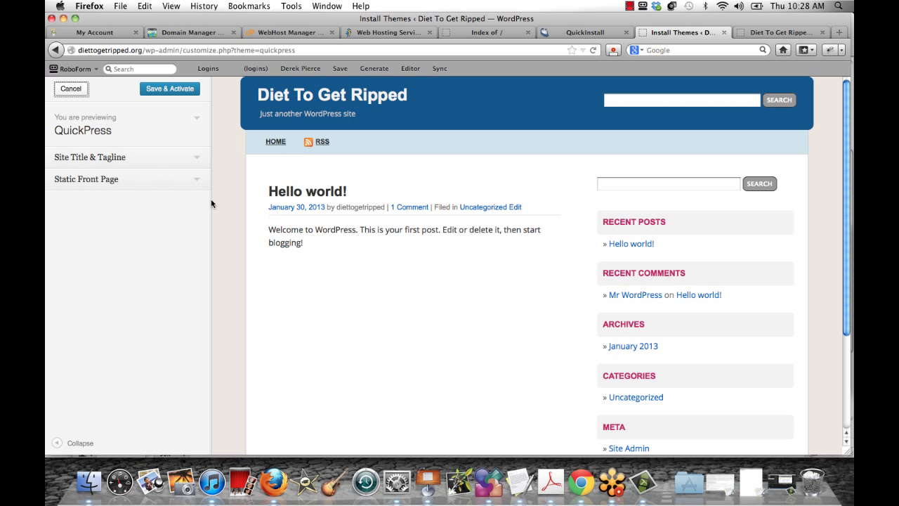
left_click(159, 88)
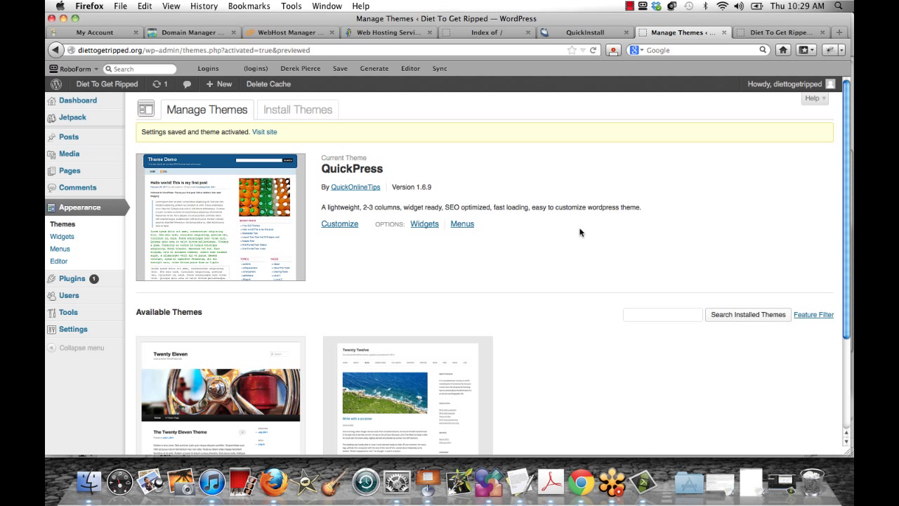
Show the Installed Plugins list with Akismet, Hello Dolly, Jetpack and WP Super Cache
left_click(73, 279)
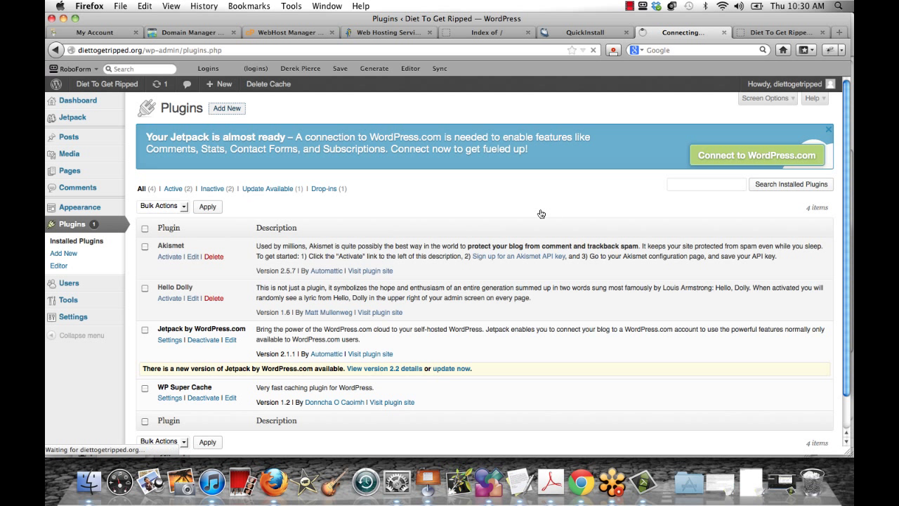
Search plugins for 'contact form', then install and activate Contact Form 3.41
type("contc")
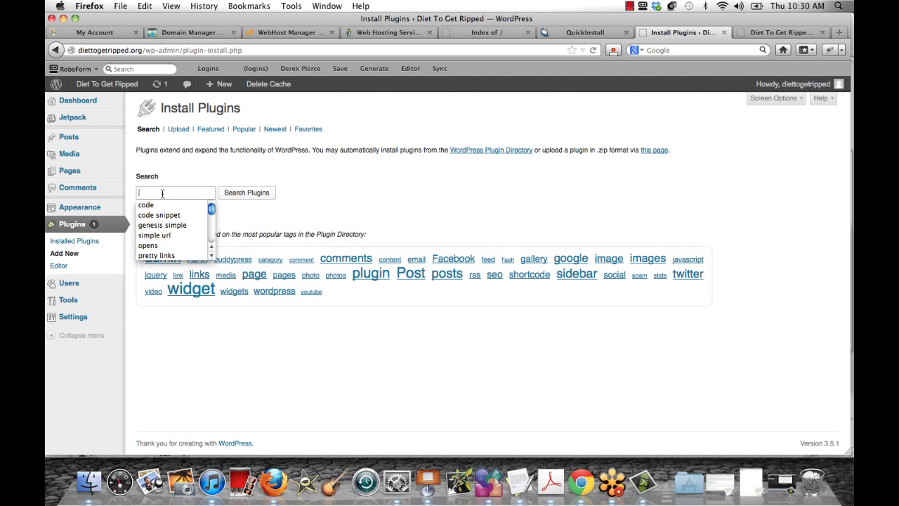
key("BackSpace")
type("act form")
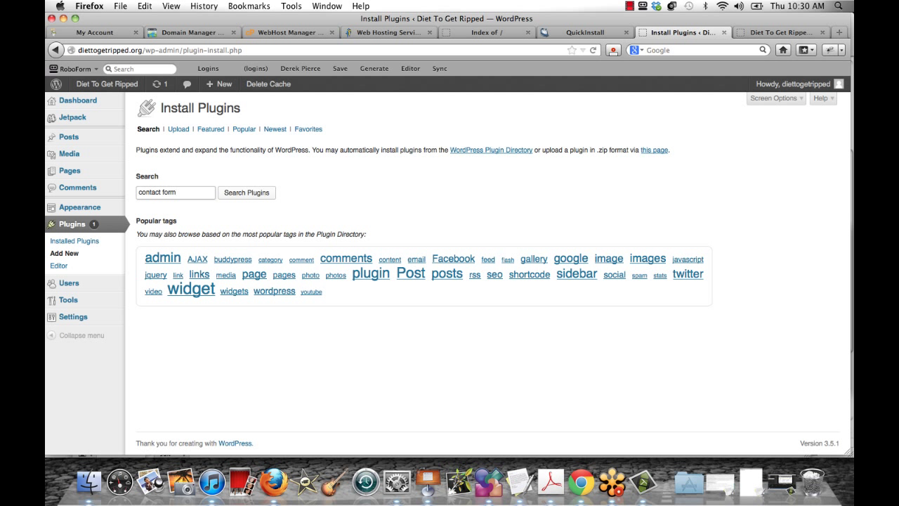
key("Return")
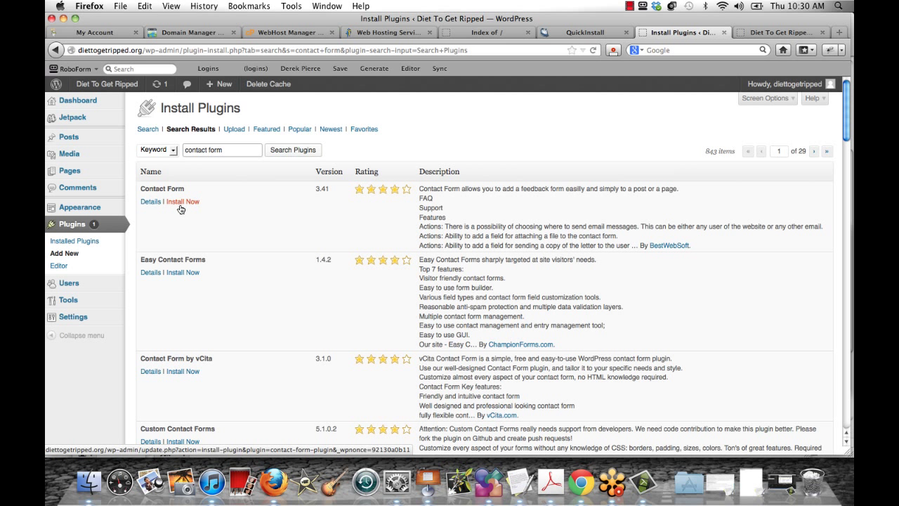
left_click(180, 202)
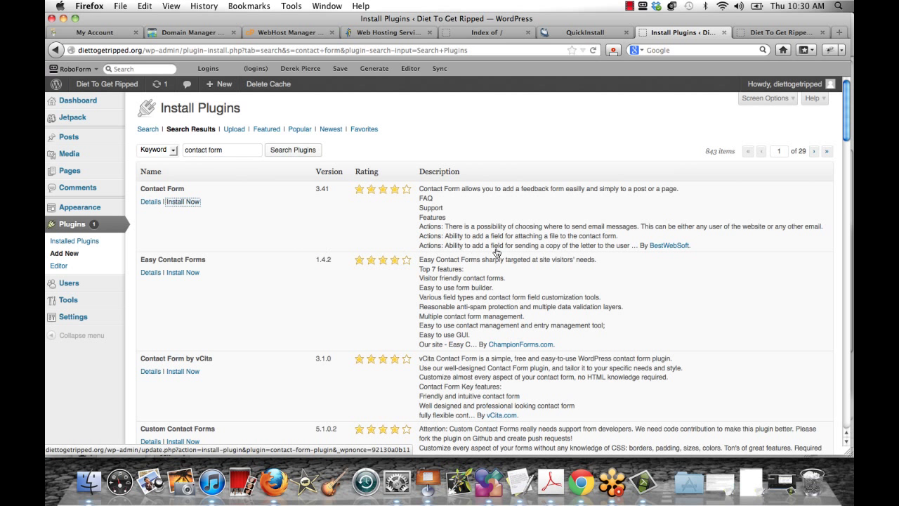
key("Return")
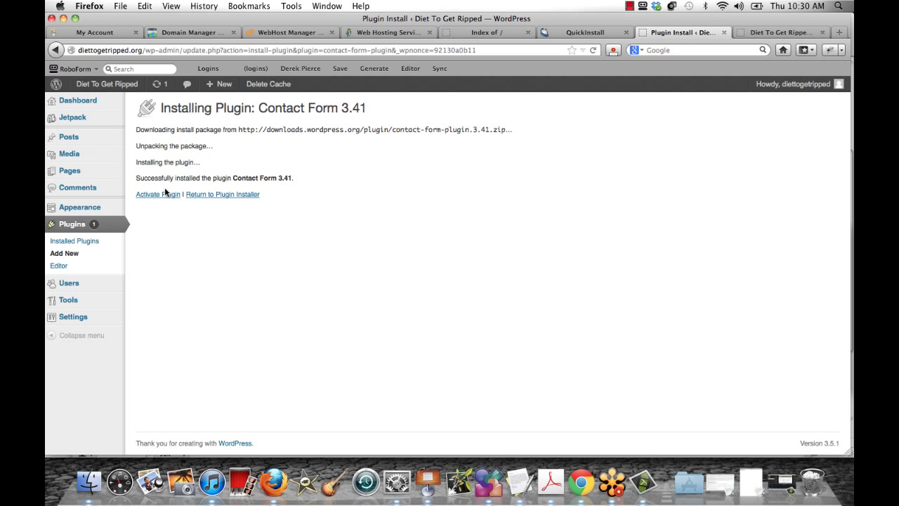
left_click(158, 196)
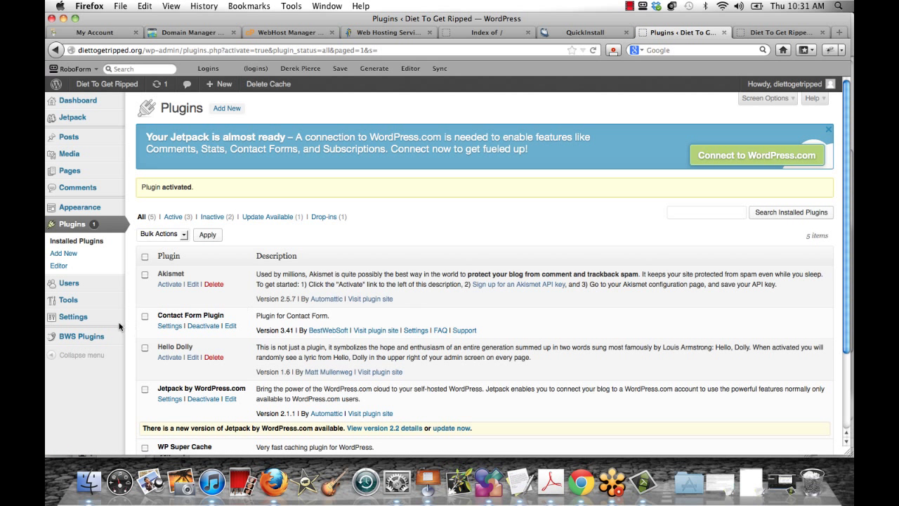
Deactivate and delete Contact Form Plugin, leaving four plugins, then return to Add New plugins
scroll(103, 379, "down", 2)
scroll(103, 383, "down", 1)
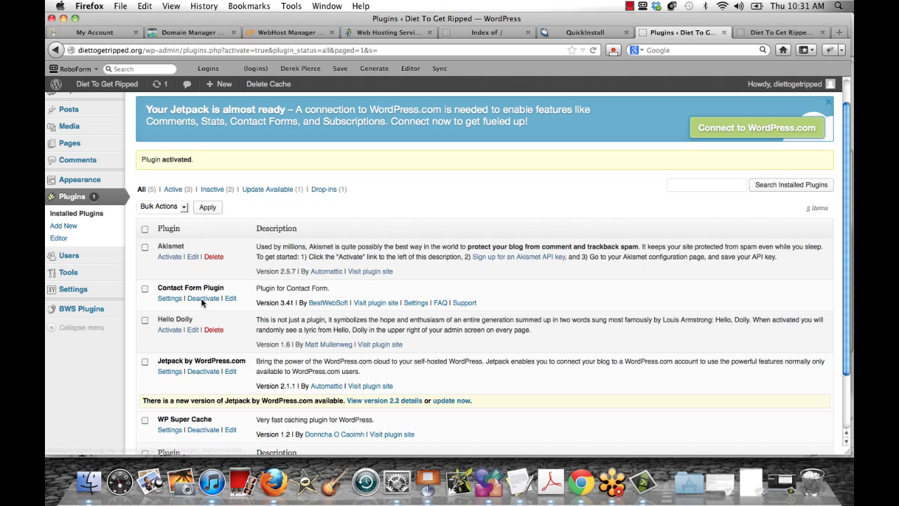
key("Return")
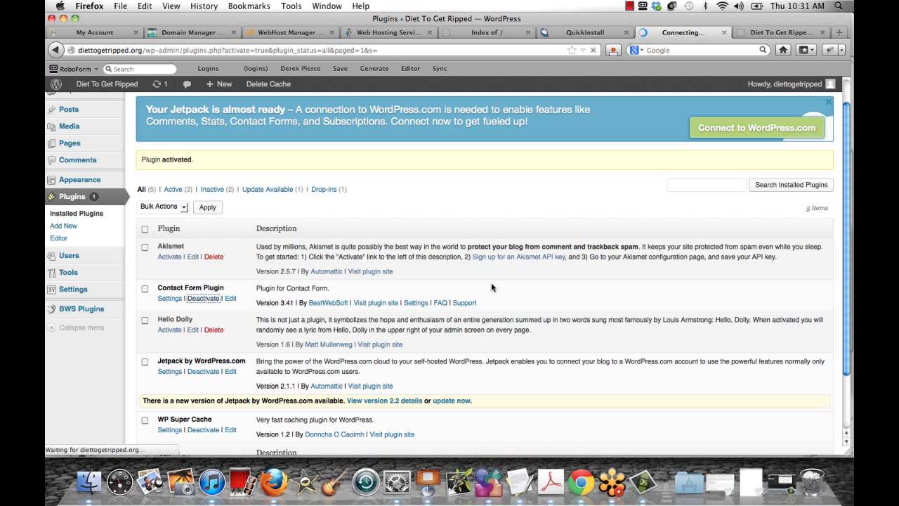
scroll(232, 288, "down", 1)
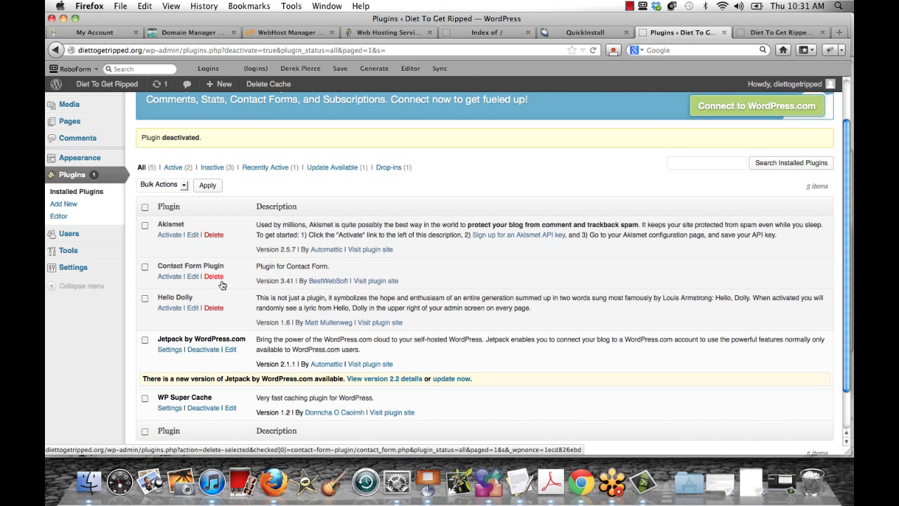
left_click(214, 276)
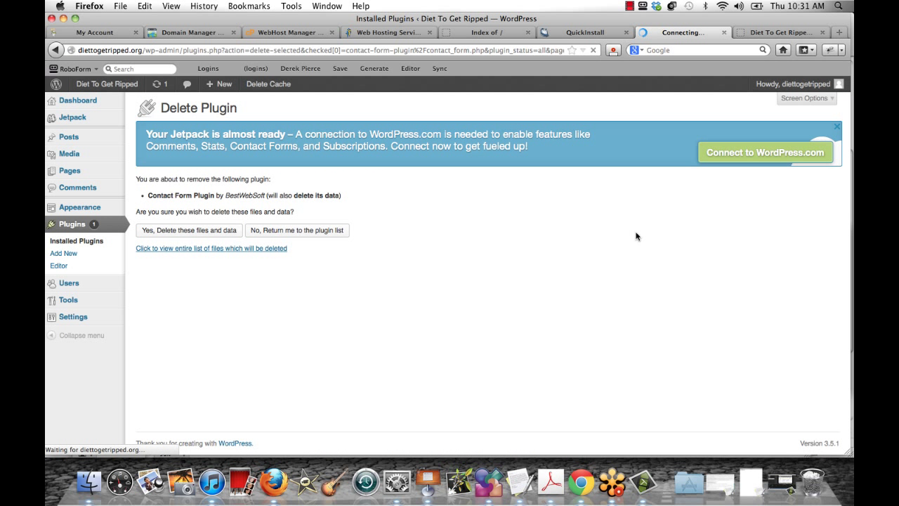
left_click(226, 108)
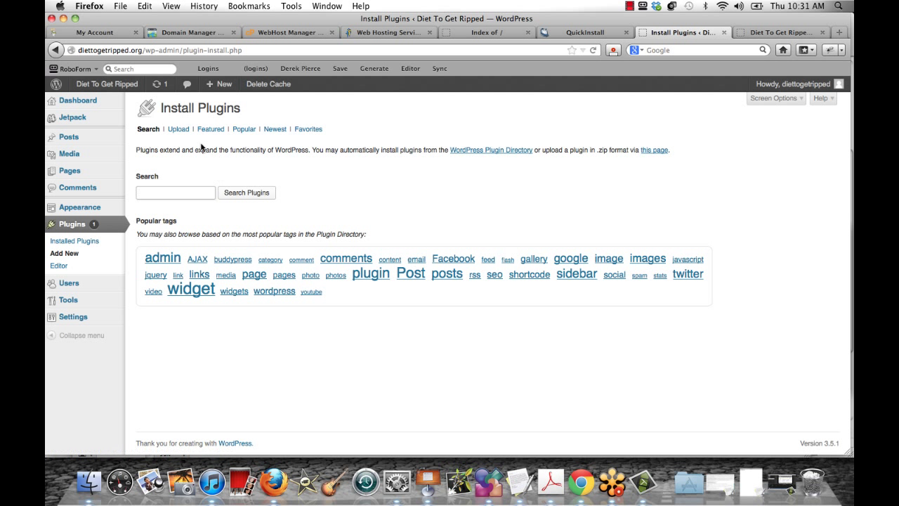
Show the plugin .zip upload form, then open Manage Themes with QuickPress as current theme
left_click(200, 191)
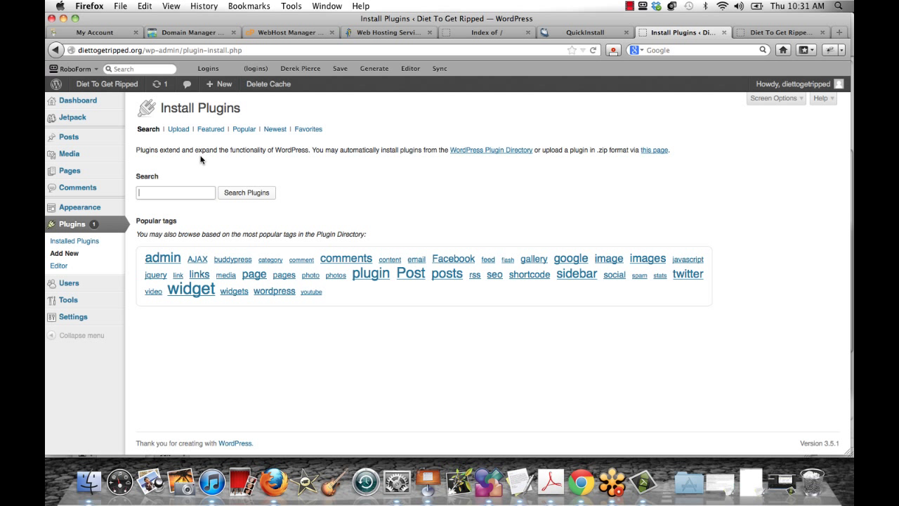
left_click(178, 130)
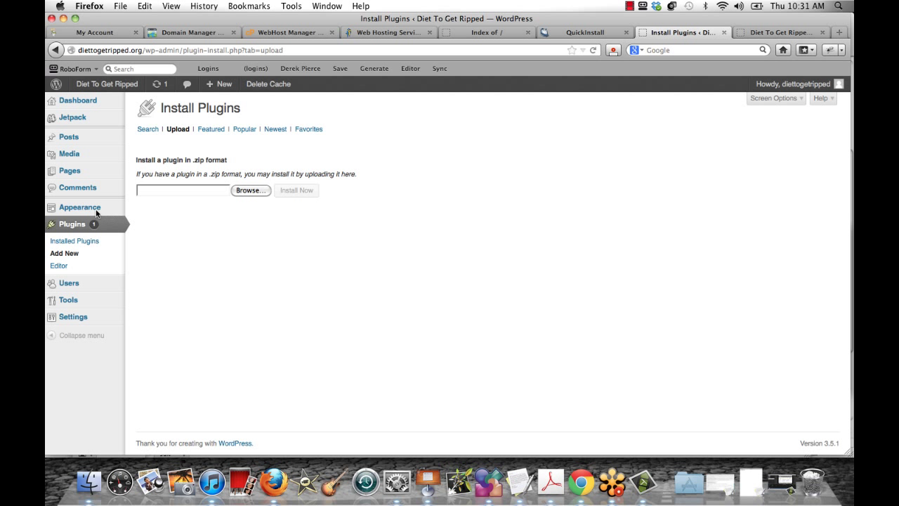
mouse_move(100, 212)
left_click(147, 204)
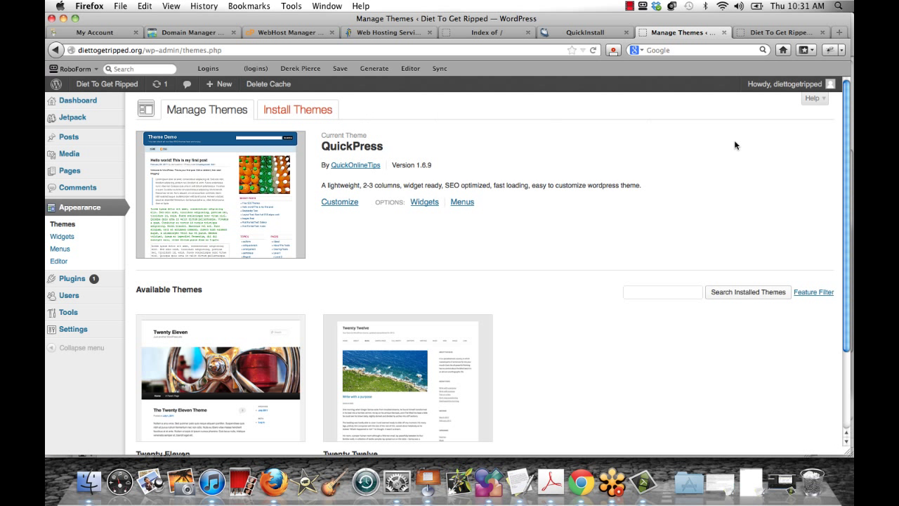
Show the Install Themes .zip upload option, then open General Settings for title and tagline
left_click(298, 110)
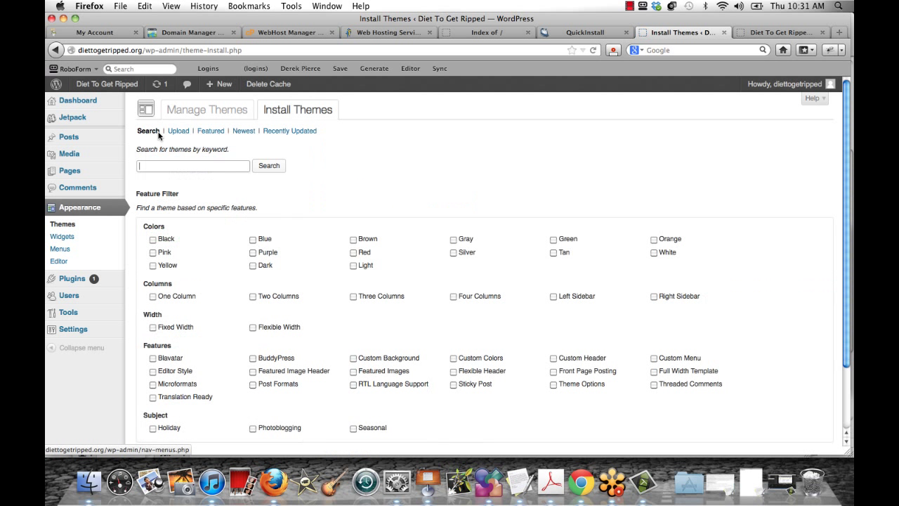
left_click(178, 131)
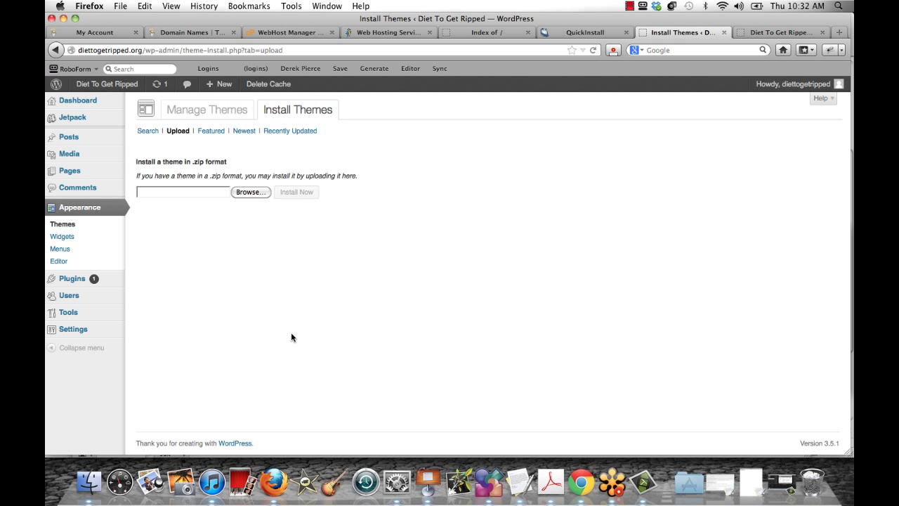
left_click(73, 328)
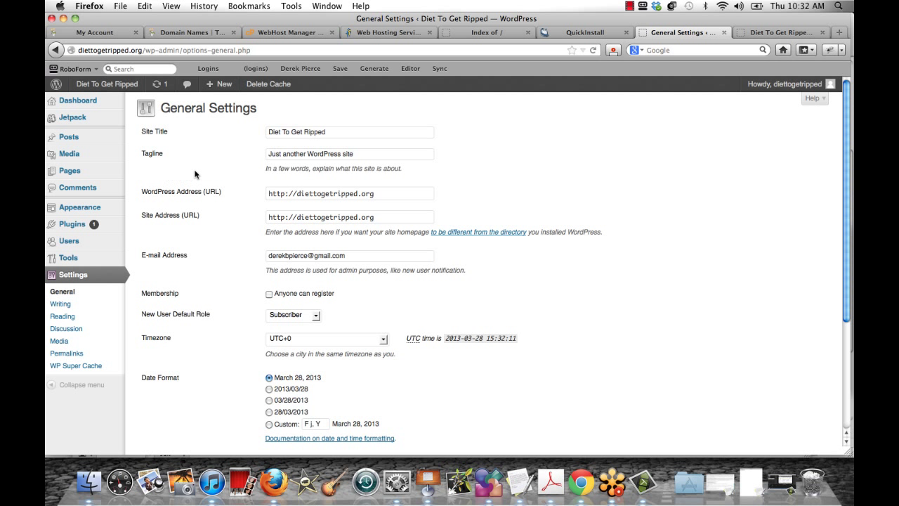
Compare the site title shown on the live front page with the General Settings
right_click(117, 88)
left_click(767, 35)
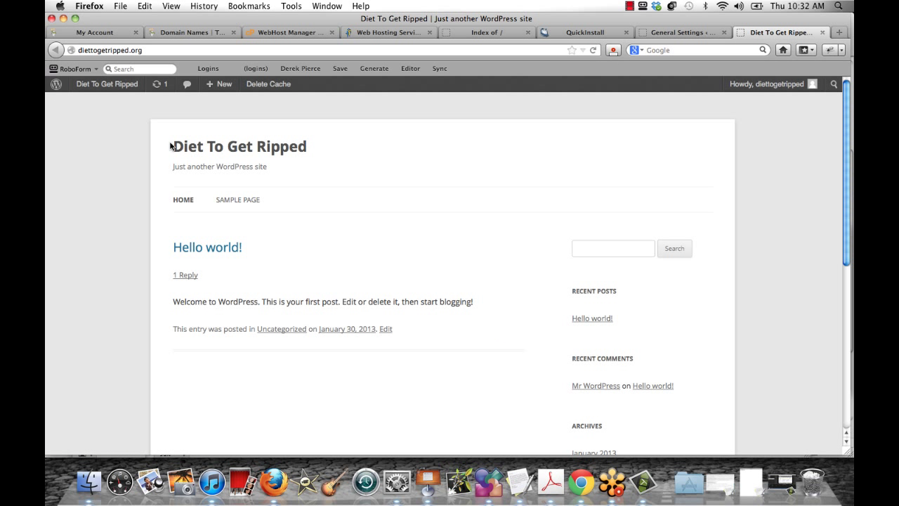
left_click_drag(174, 147, 330, 149)
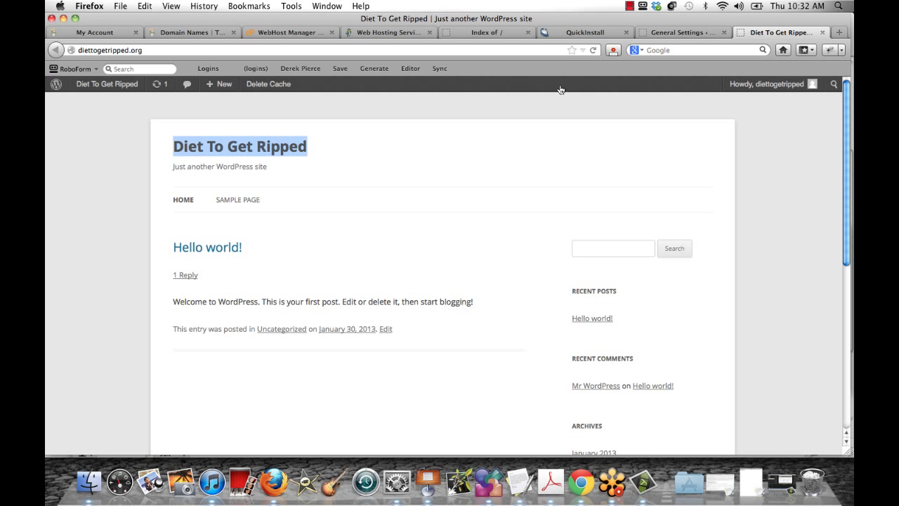
left_click(662, 35)
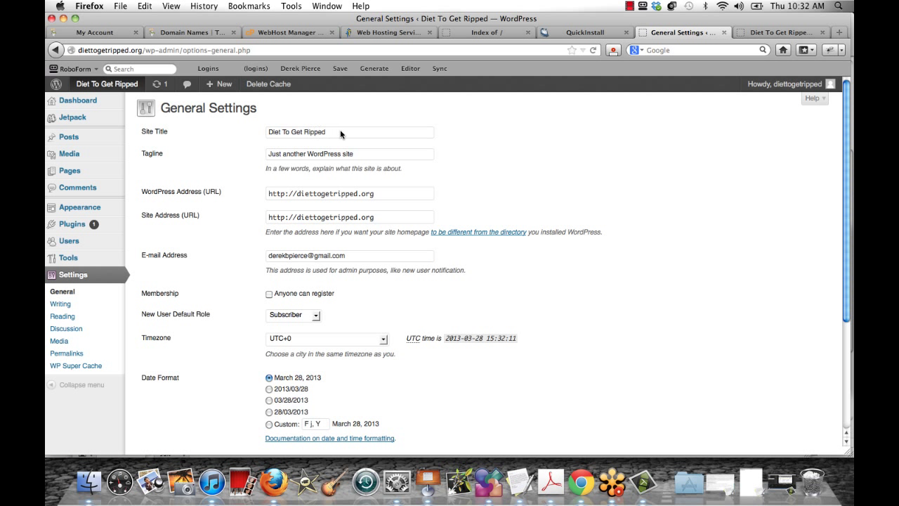
Replace the tagline with 'All about diets to get you ripped' and save the General Settings
triple_click(267, 132)
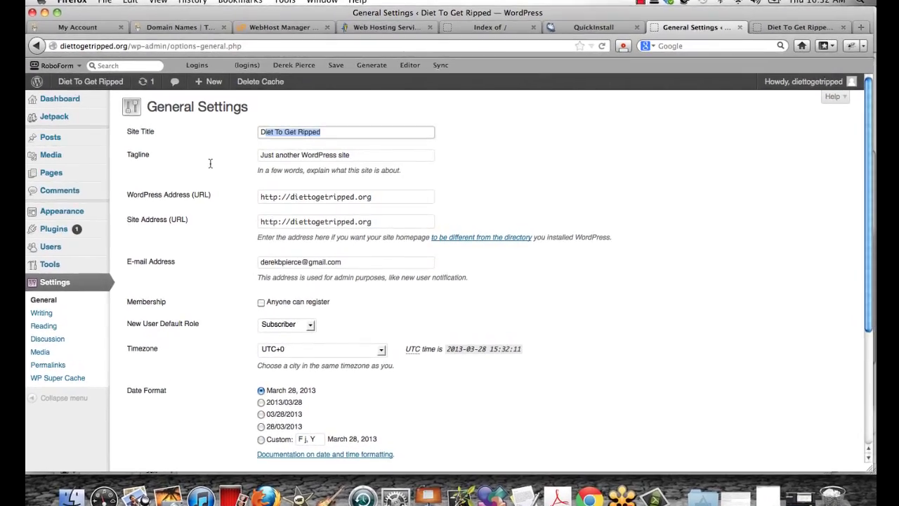
key("ctrl+Tab")
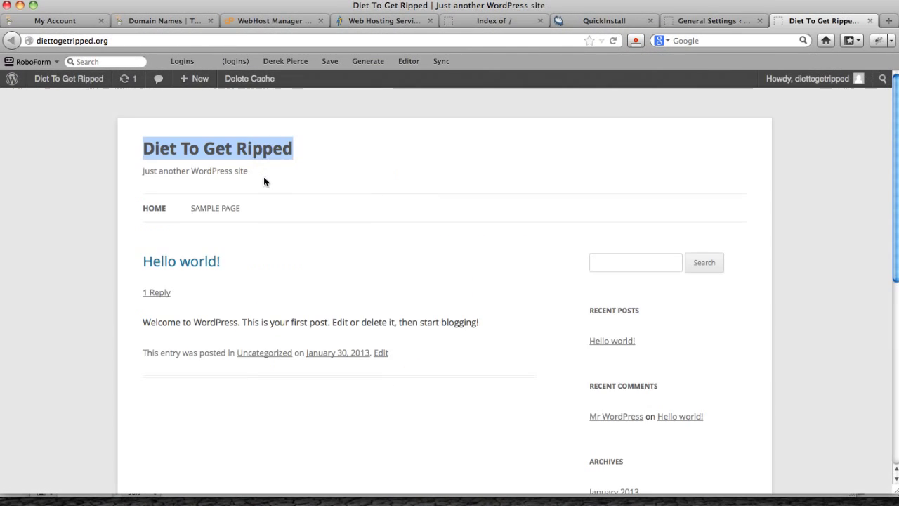
triple_click(141, 173)
left_click_drag(253, 175, 233, 175)
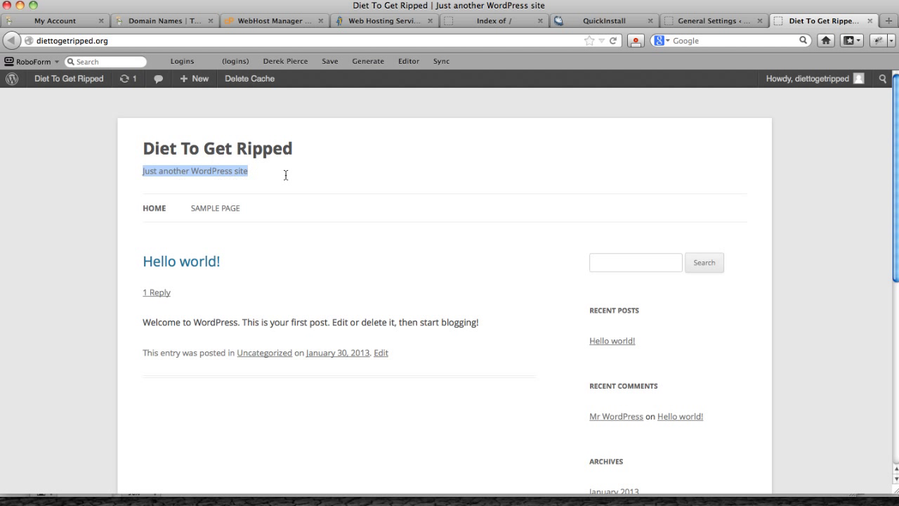
key("ctrl+shift+Tab")
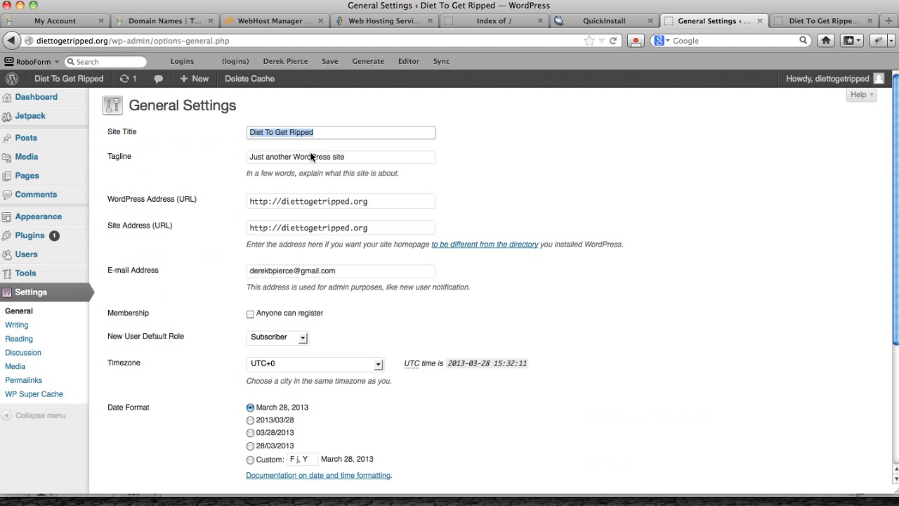
triple_click(312, 157)
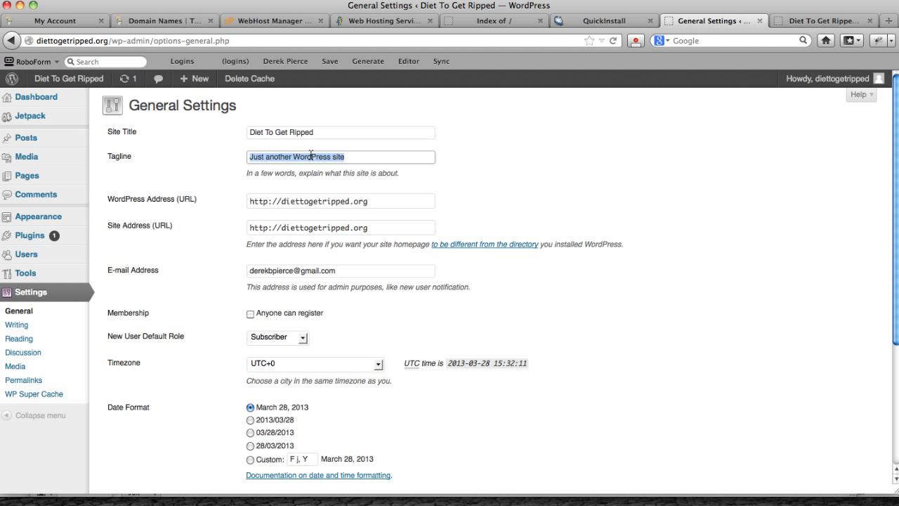
type("All about diets to get you ripped")
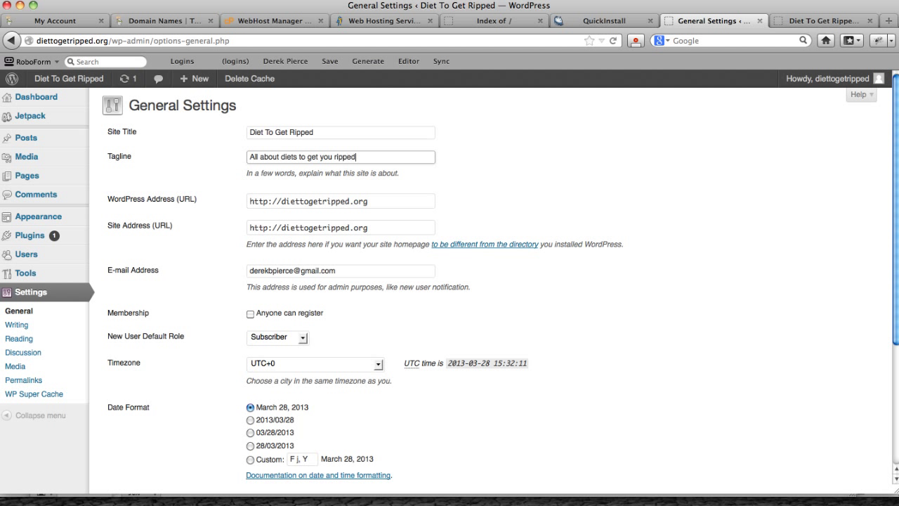
scroll(450, 281, "down", 5)
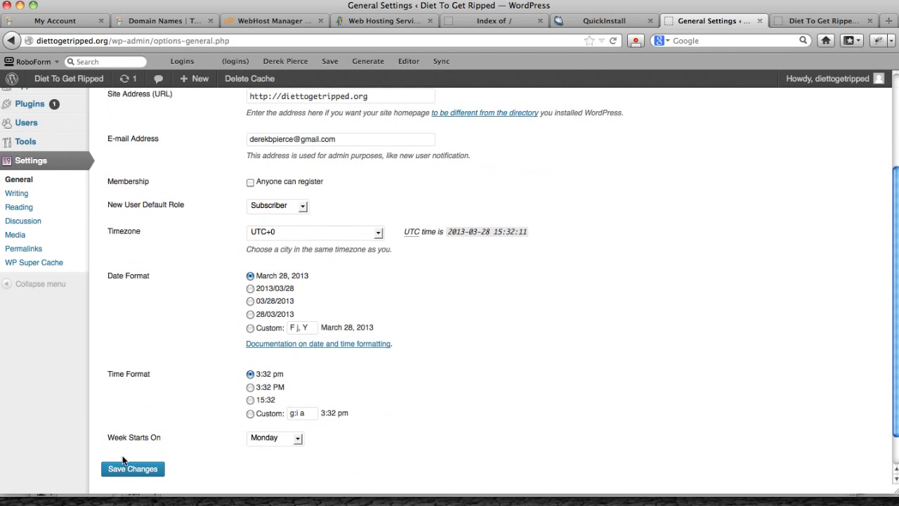
left_click(133, 469)
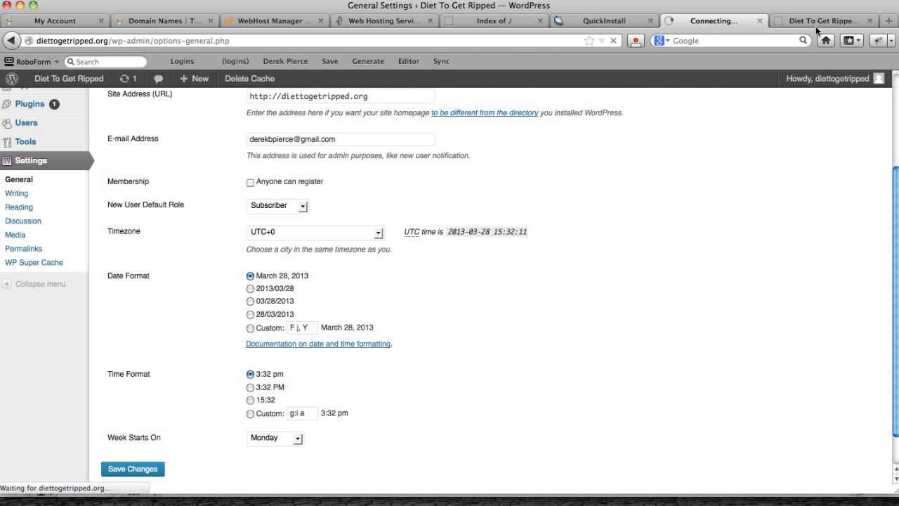
Reload the live site to confirm the new tagline appears under the title
key("ctrl+Tab")
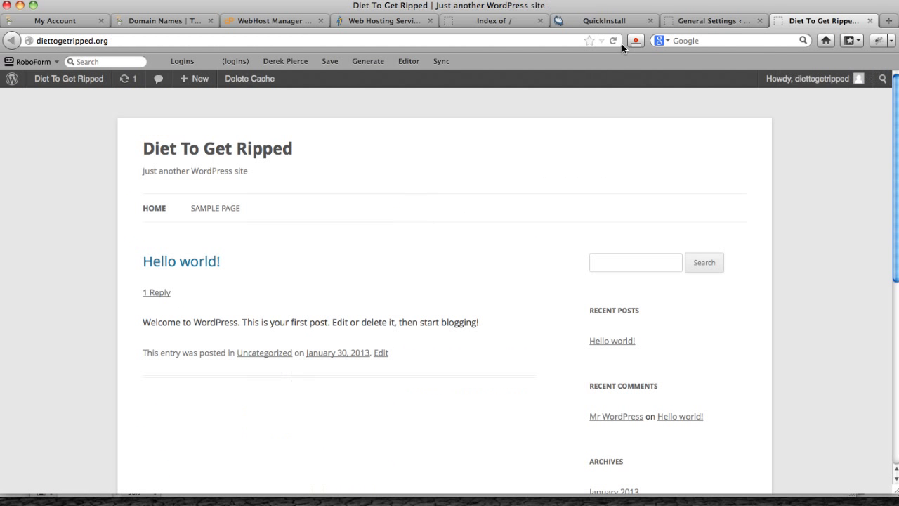
key("super+r")
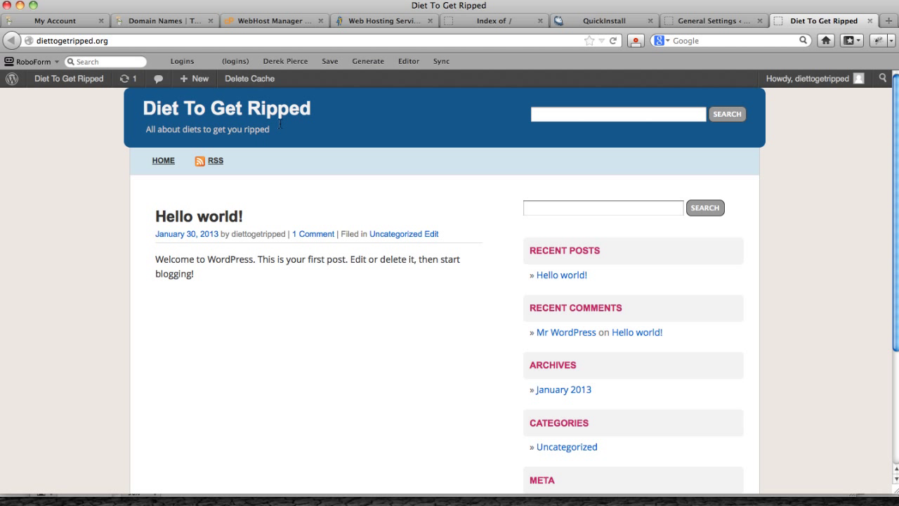
left_click_drag(117, 138, 272, 128)
left_click(206, 145)
left_click(713, 21)
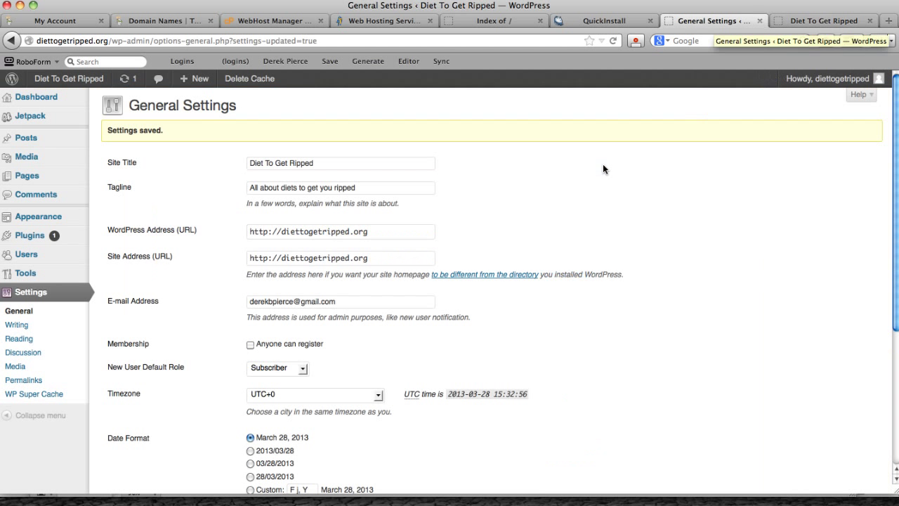
scroll(628, 273, "down", 2)
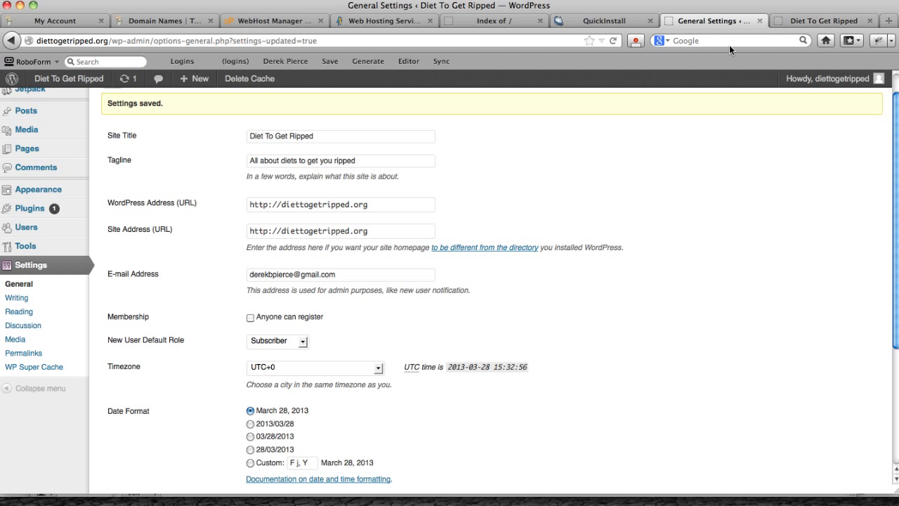
key("ctrl+Tab")
Browse the Hello world! post on the live site, then go to Reading settings
left_click(169, 215)
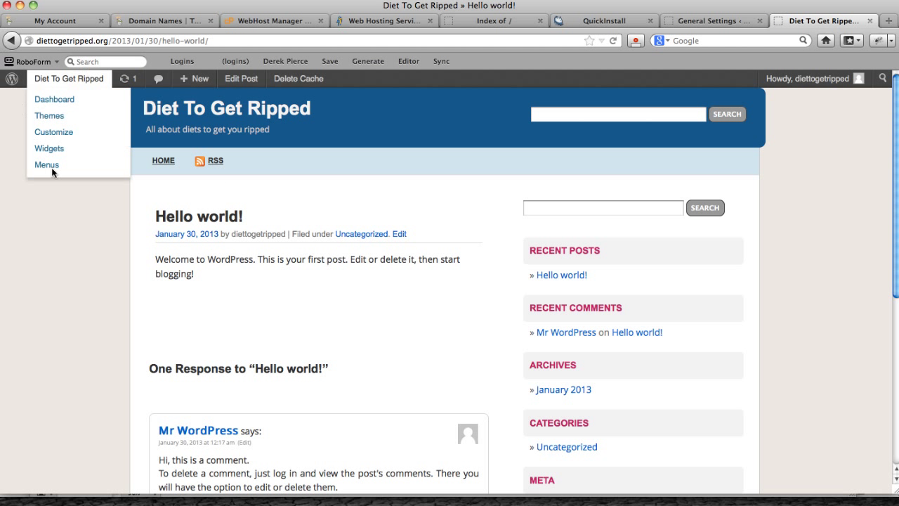
key("super+Left")
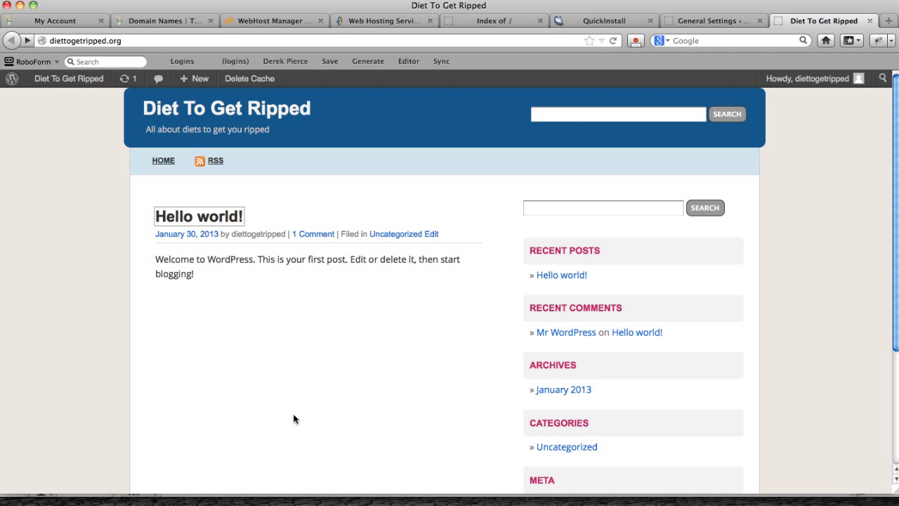
scroll(450, 141, "down", 1)
left_click(691, 22)
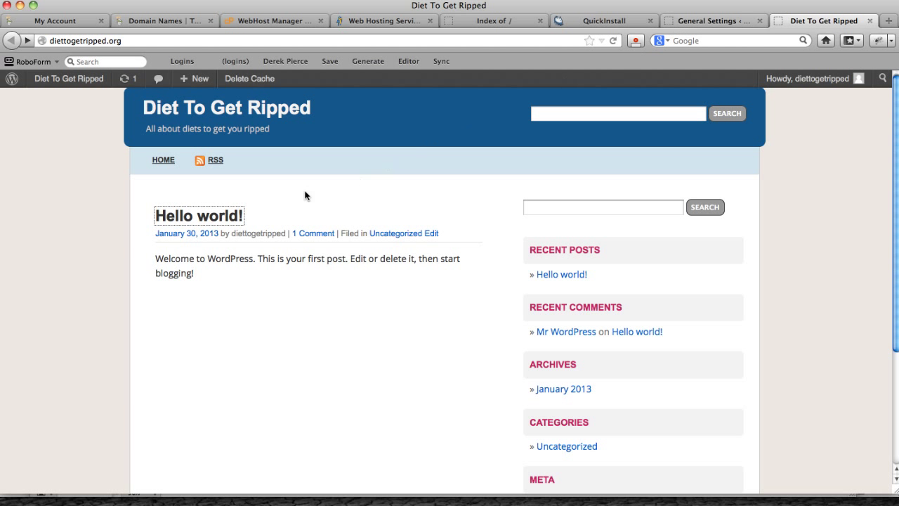
scroll(197, 249, "down", 2)
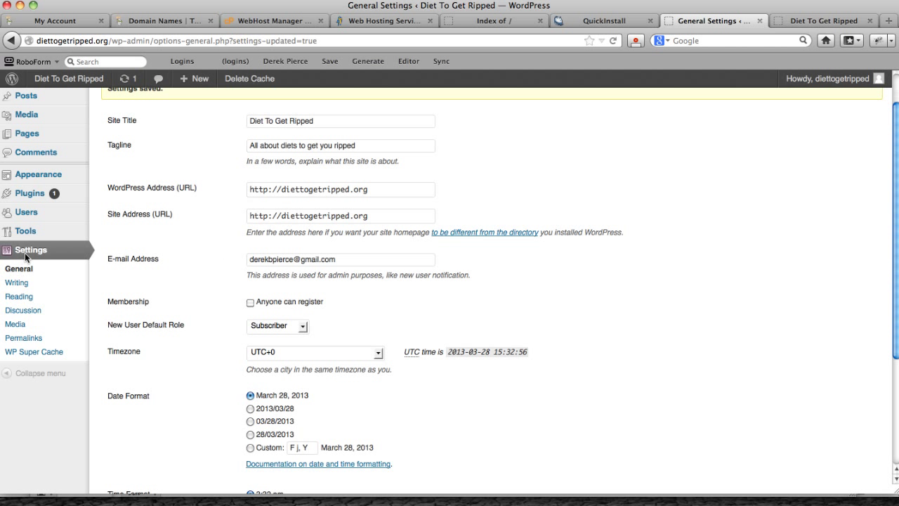
left_click(35, 298)
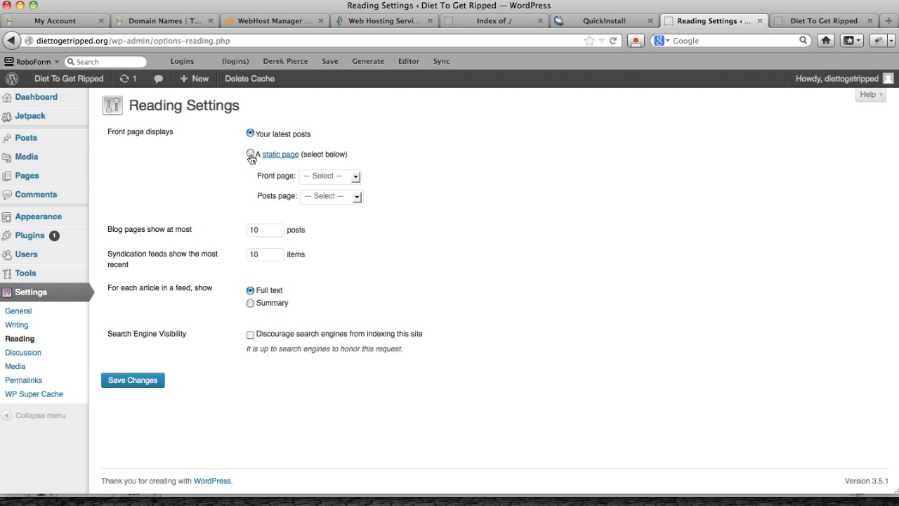
Set 'A static page' with Sample Page as the front page, then reload the live site to check
left_click(250, 153)
left_click(329, 177)
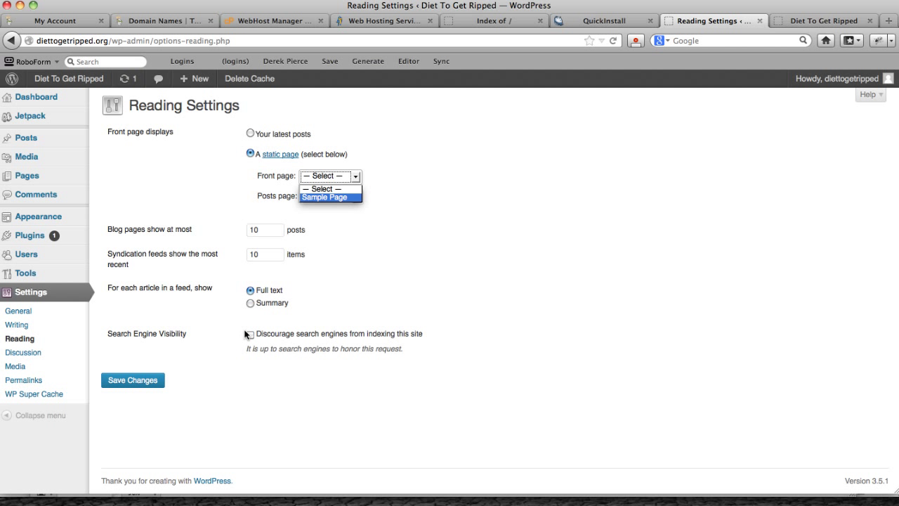
key("Return")
key("Return")
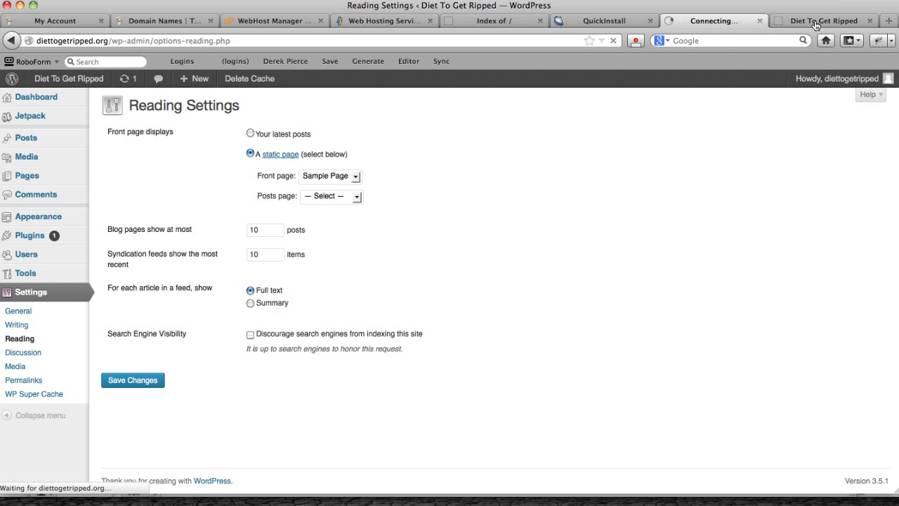
left_click(823, 21)
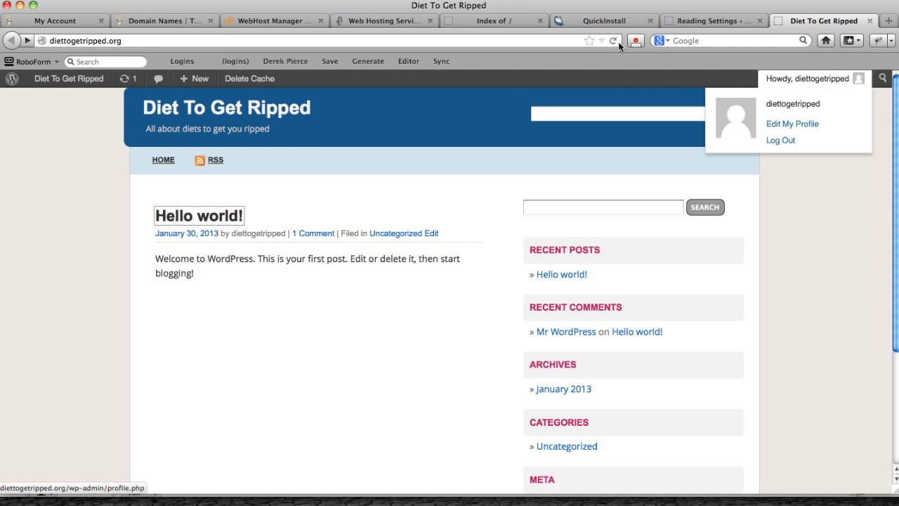
key("super+r")
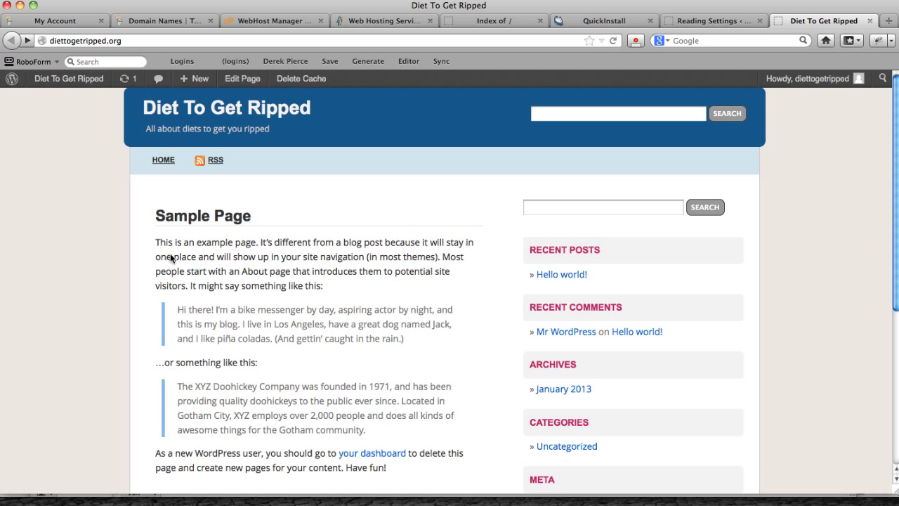
scroll(191, 256, "down", 5)
scroll(773, 211, "up", 5)
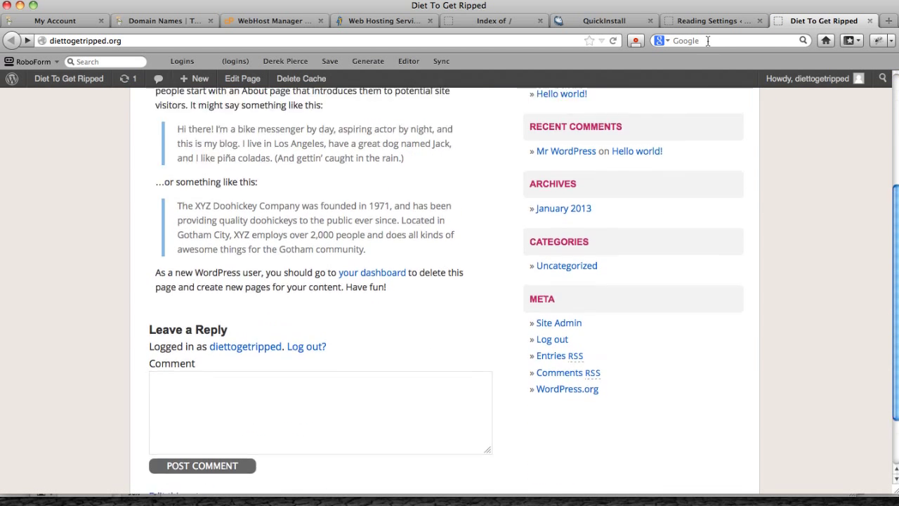
key("ctrl+shift+Tab")
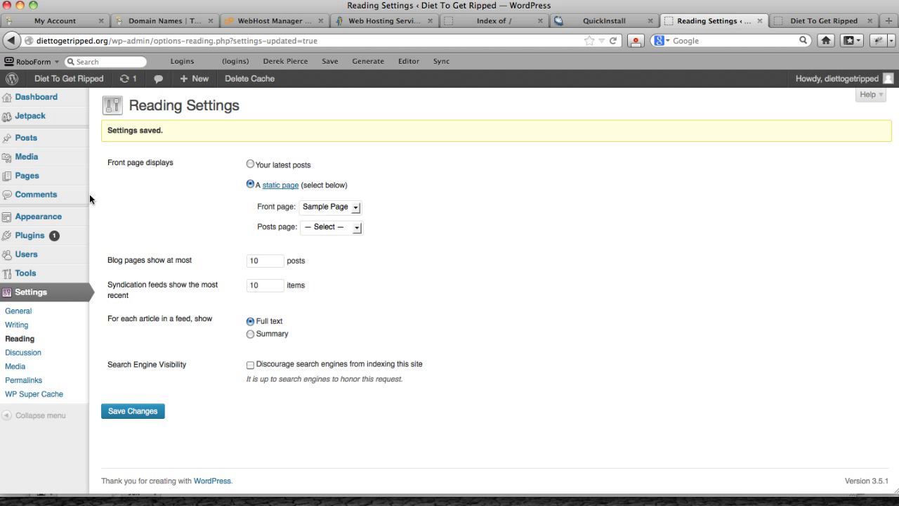
Start a new blank page from Pages > Add New
mouse_move(28, 177)
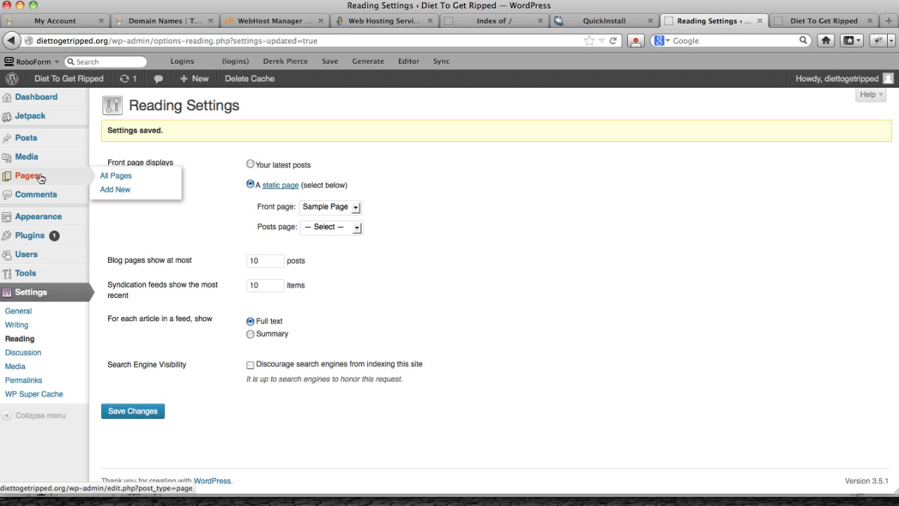
left_click(126, 191)
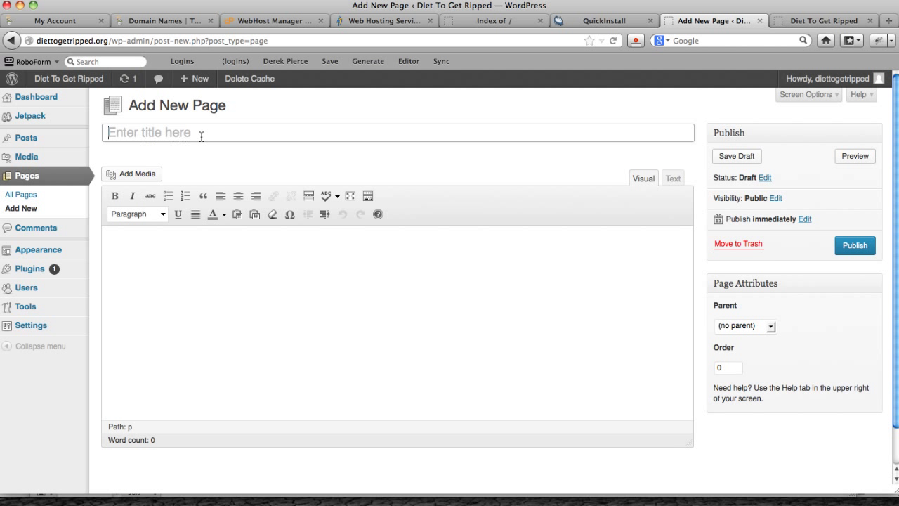
left_click(324, 303)
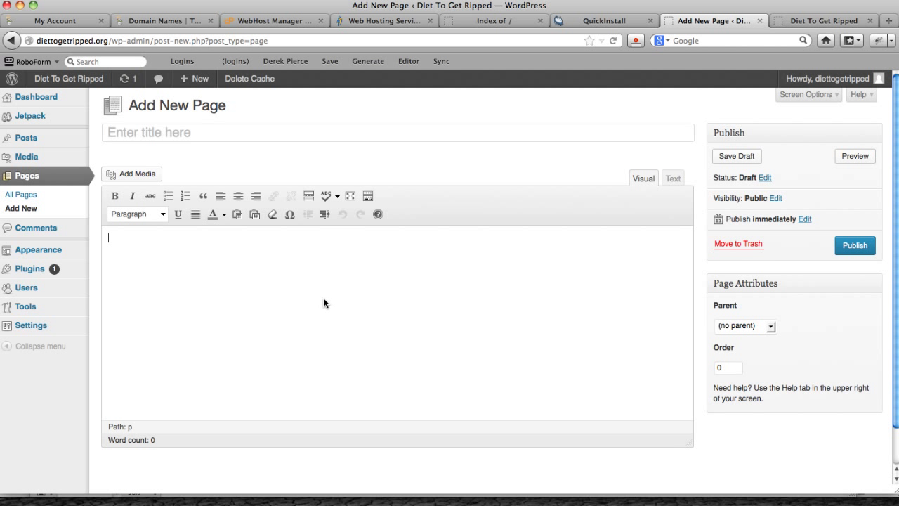
scroll(670, 316, "down", 2)
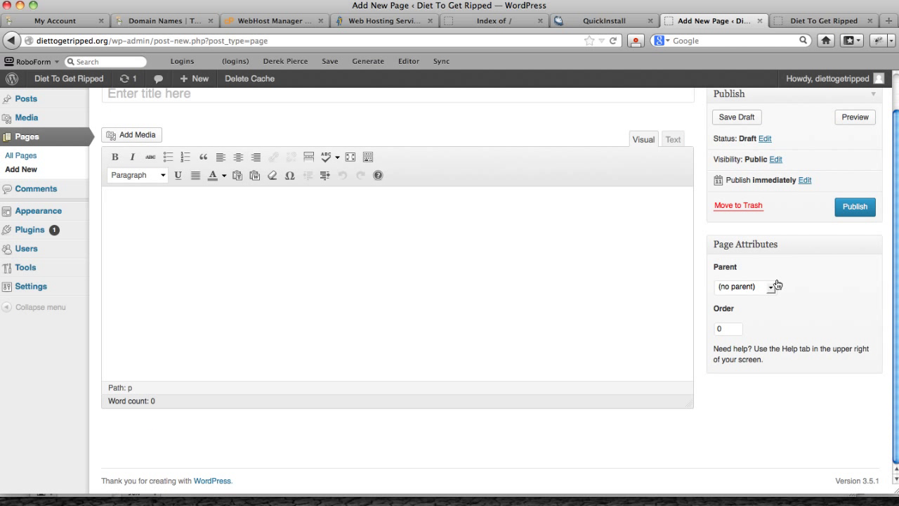
scroll(393, 270, "up", 2)
scroll(372, 278, "up", 1)
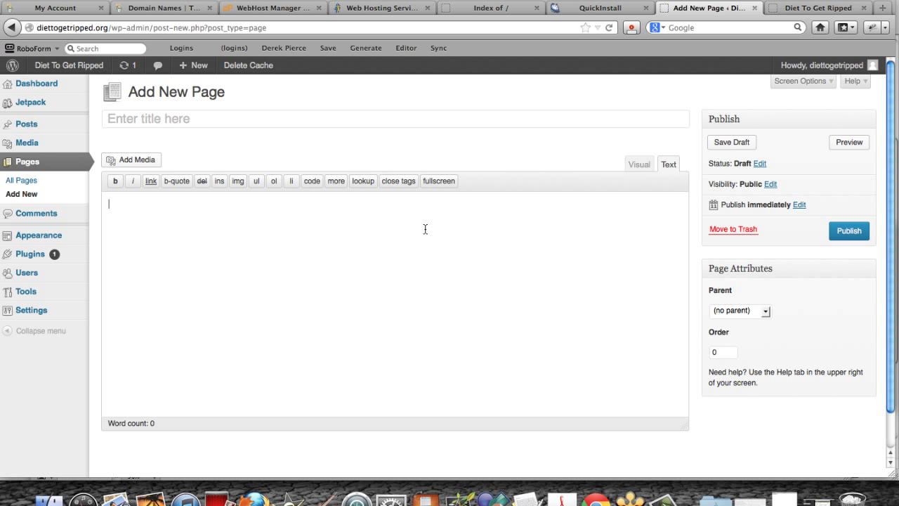
Toggle the editor between Visual and Text modes, then leave the page unsaved
left_click(628, 165)
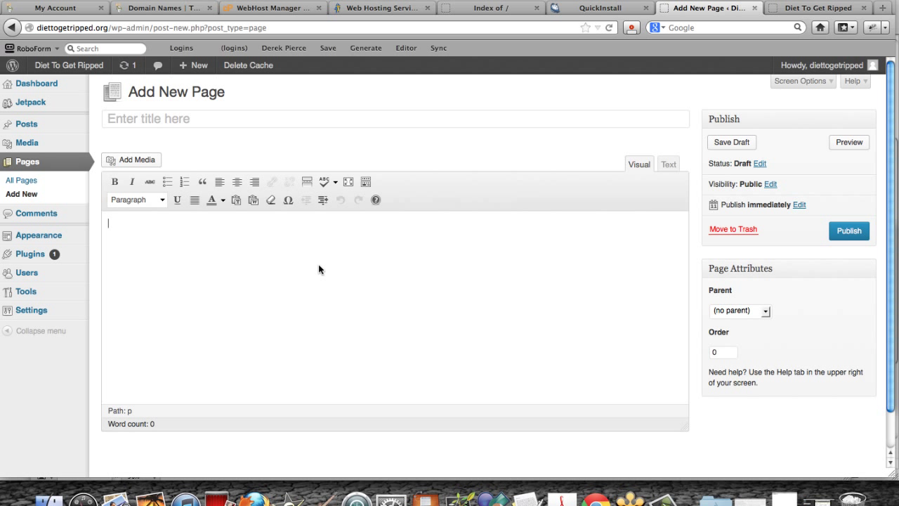
left_click(669, 167)
left_click(638, 167)
mouse_move(16, 126)
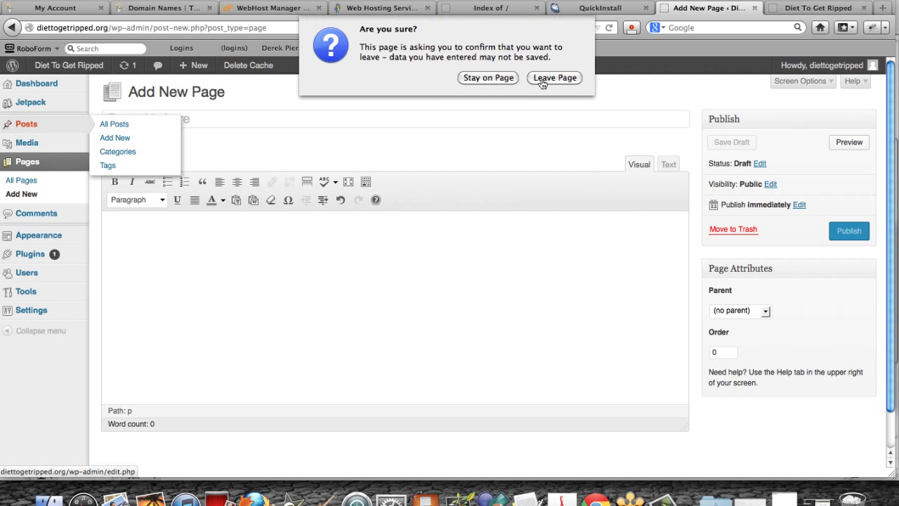
key("Return")
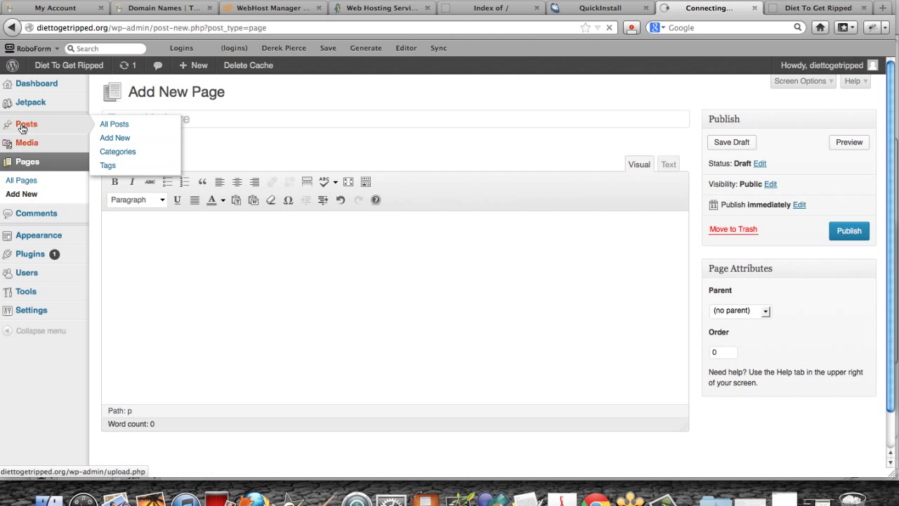
Start a new post and add the category 'Diets To Get Your Ripped' to it
left_click(195, 102)
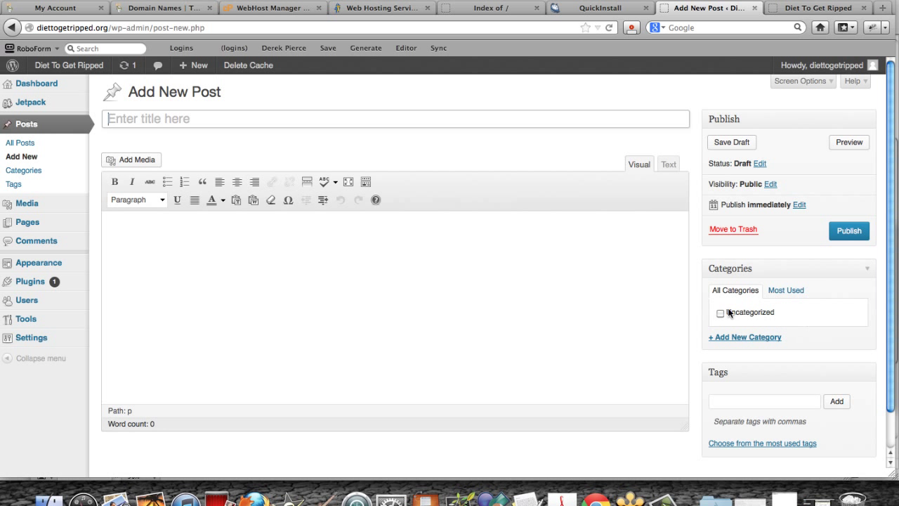
scroll(718, 295, "down", 2)
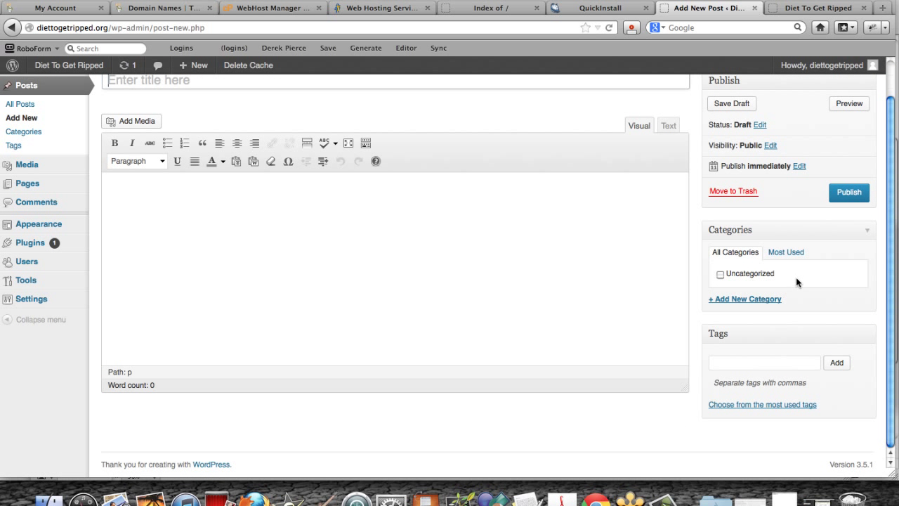
left_click(733, 304)
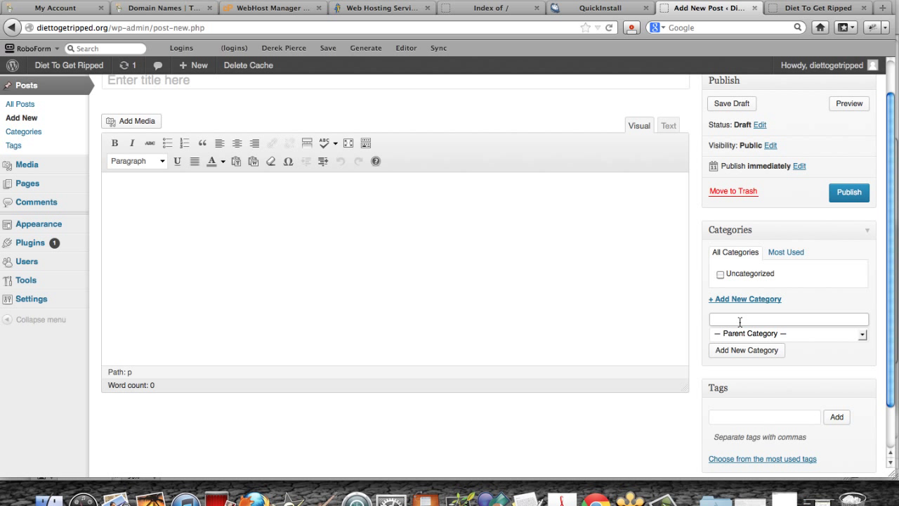
type("Diets To Get Your Ripp")
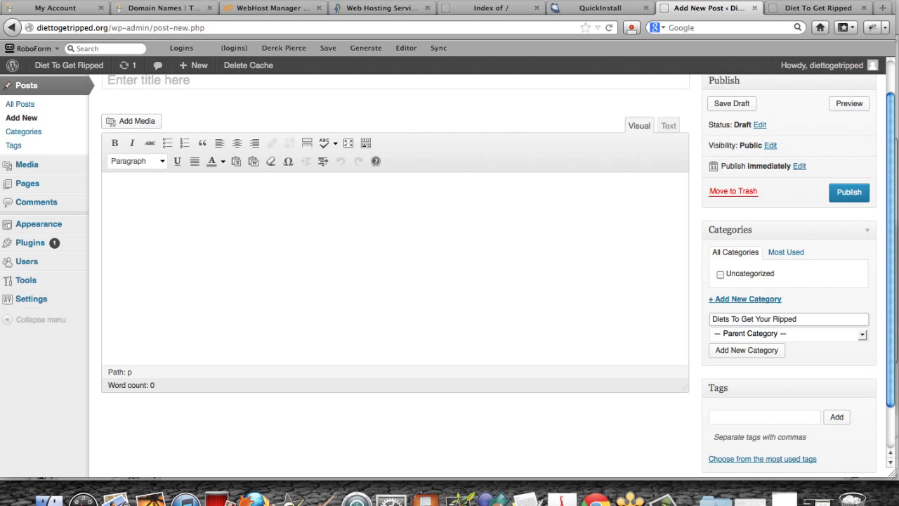
type("ed")
key("Return")
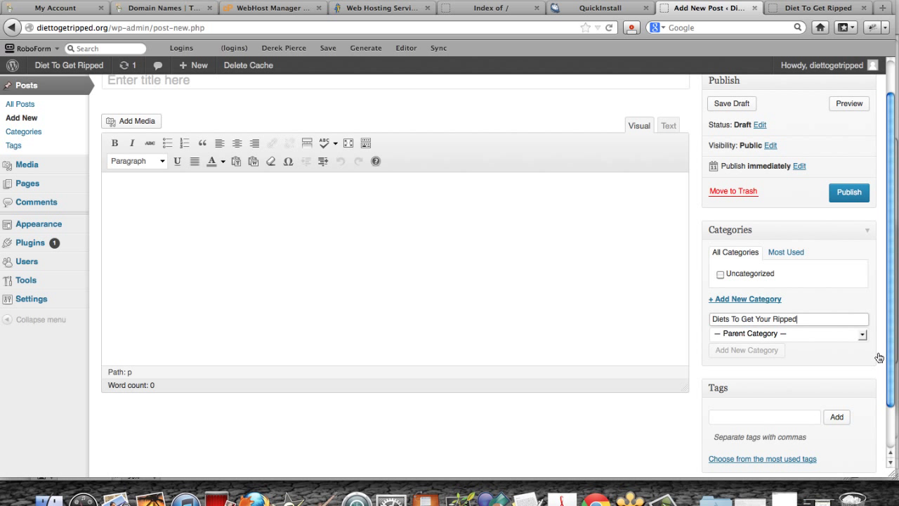
scroll(759, 371, "down", 3)
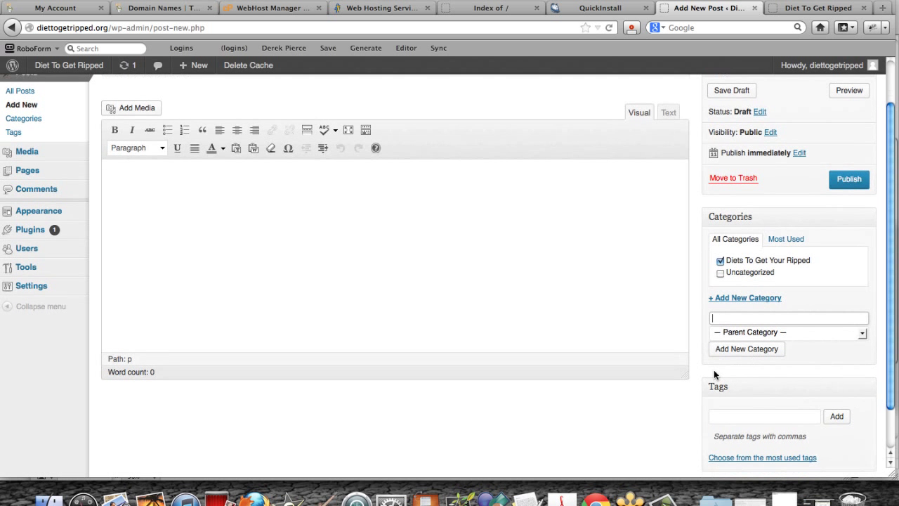
left_click(758, 365)
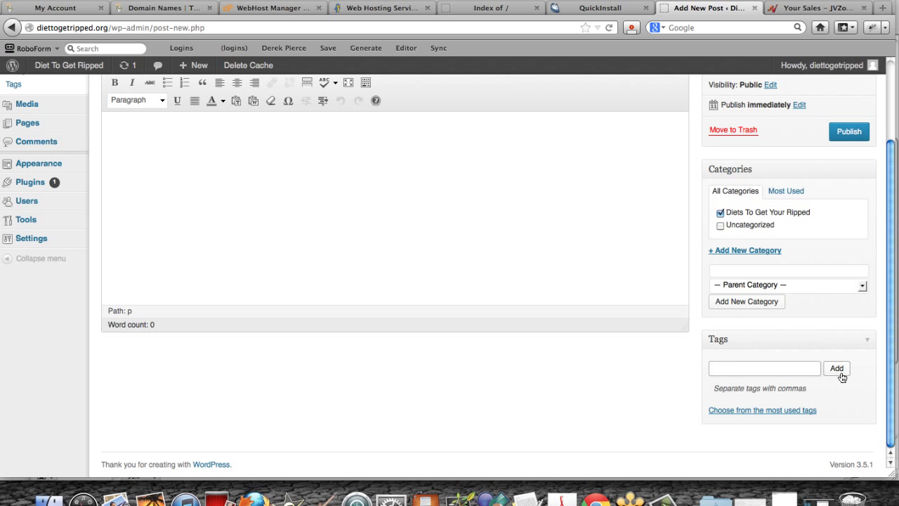
scroll(703, 316, "up", 1)
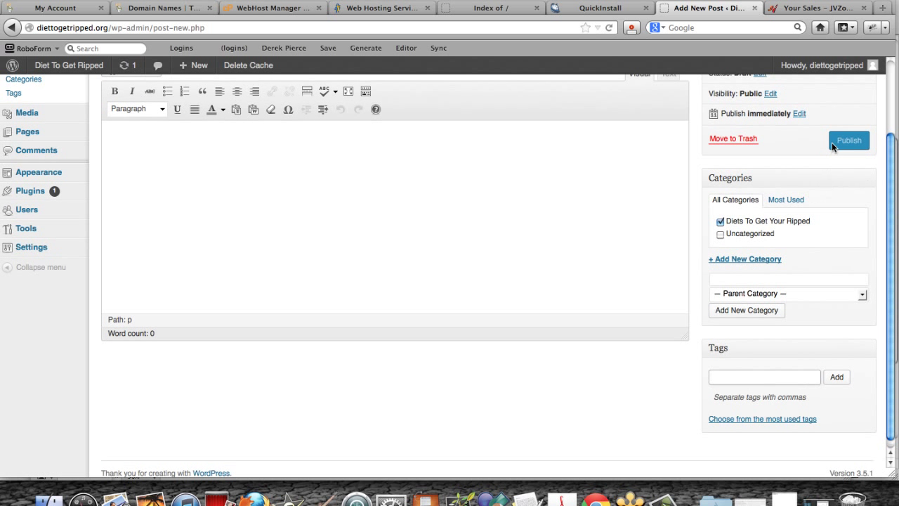
scroll(273, 335, "up", 1)
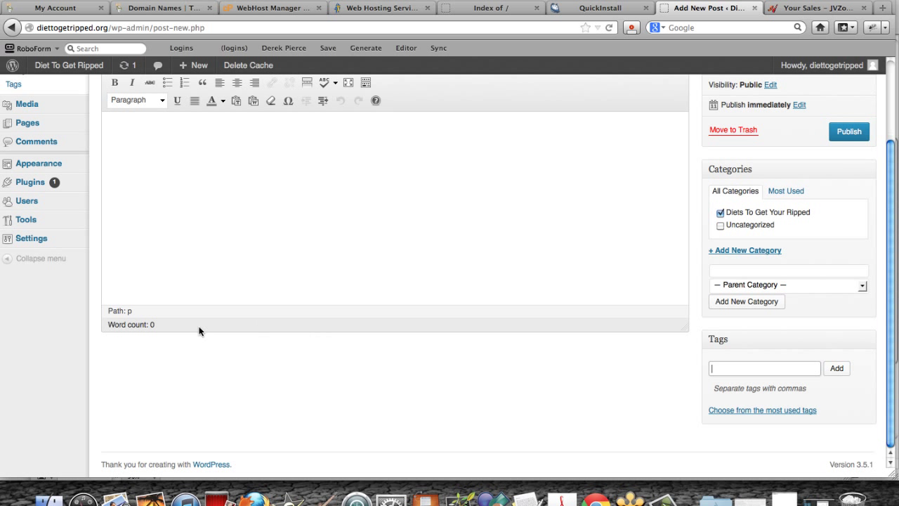